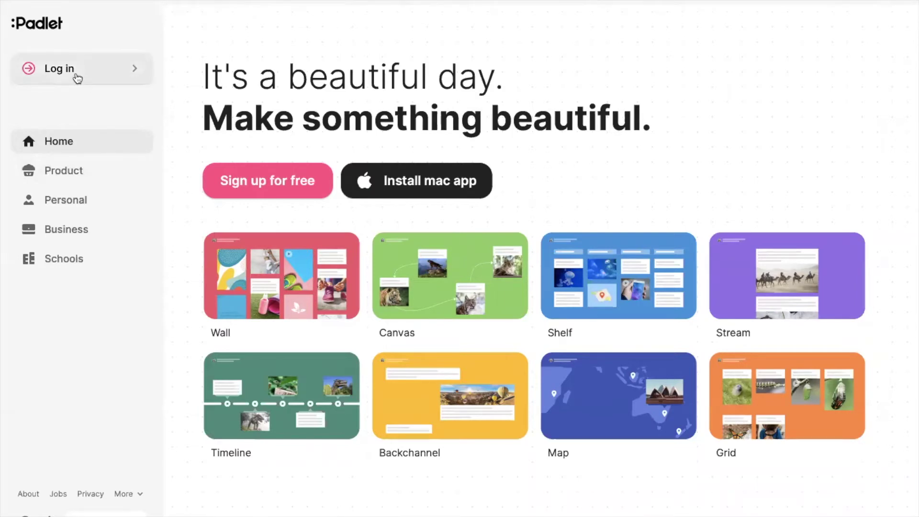
# Log in to Padlet and land on the dashboard's Made list of five padlets
pyautogui.click(77, 74)
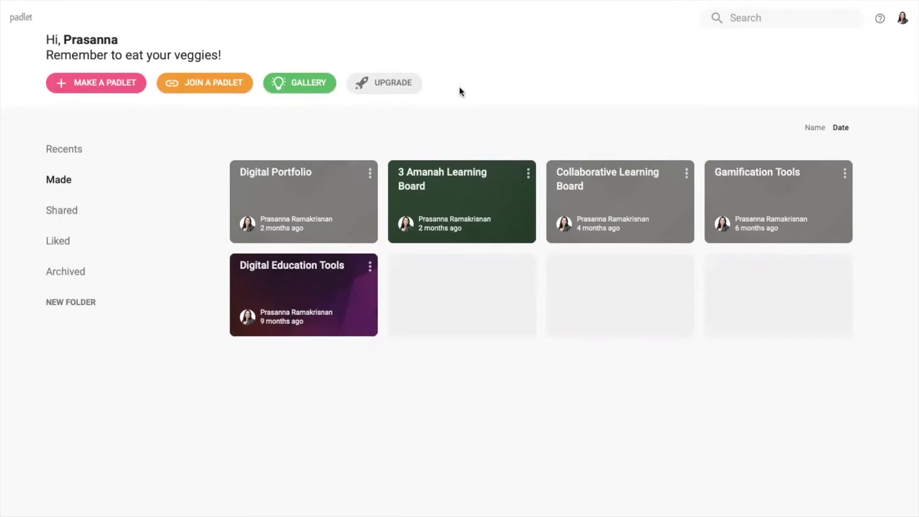
# Browse the Recents, Made, Shared and Liked lists, then open your Profile page
pyautogui.click(61, 150)
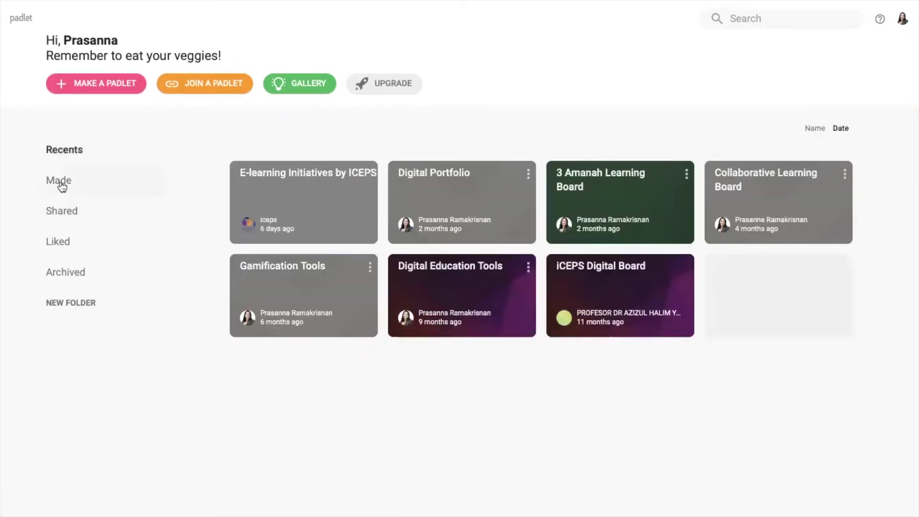
pyautogui.click(60, 182)
pyautogui.click(60, 212)
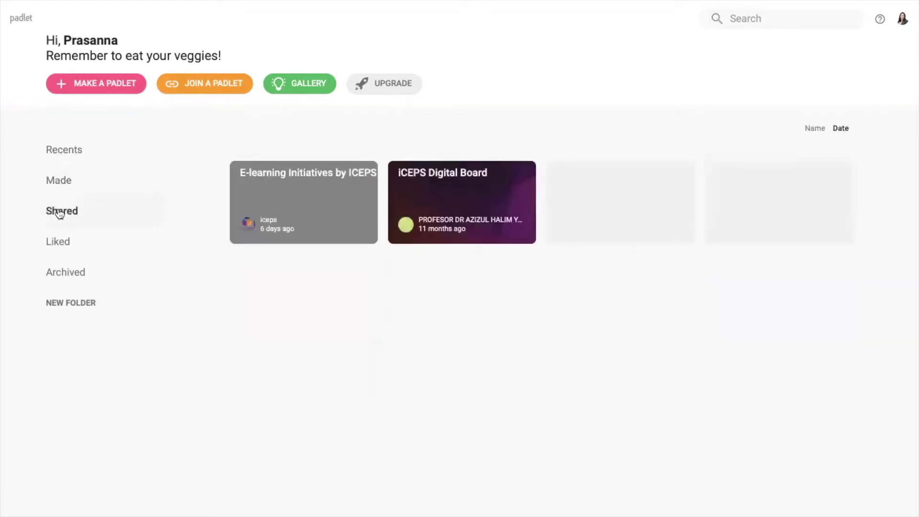
pyautogui.click(58, 243)
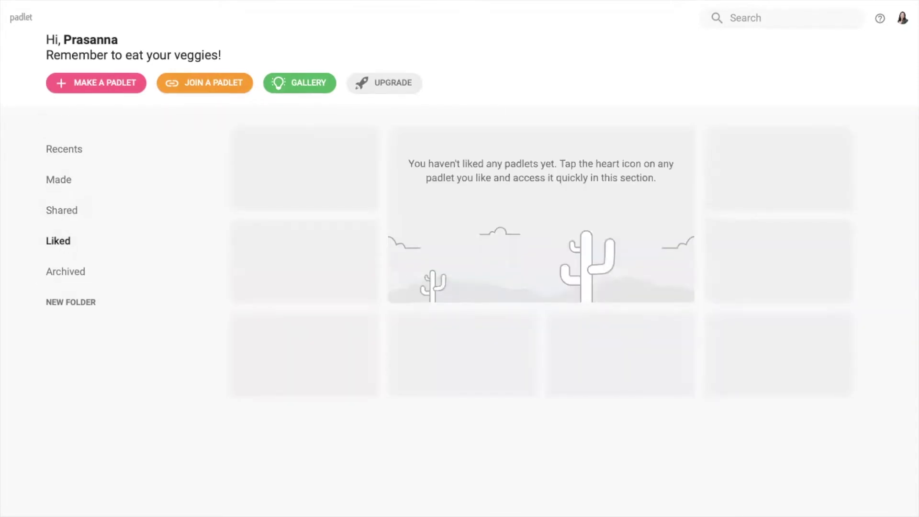
pyautogui.click(902, 19)
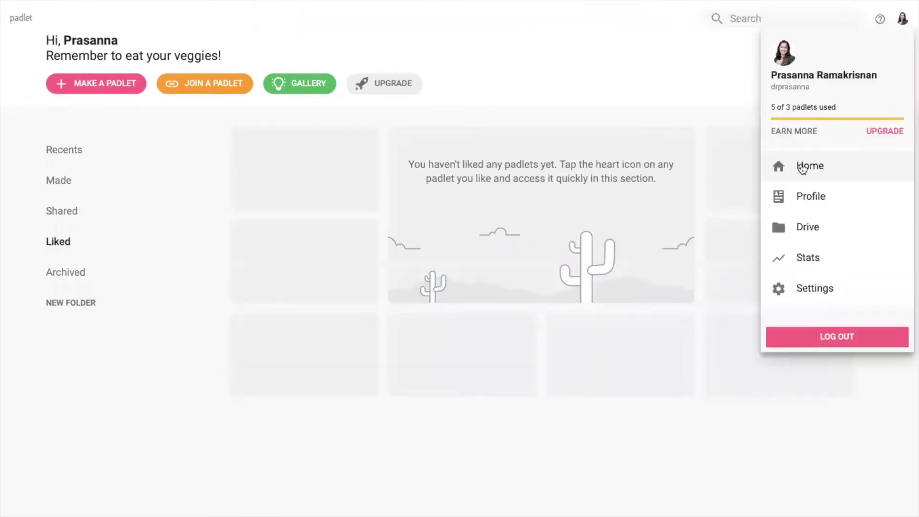
pyautogui.click(806, 196)
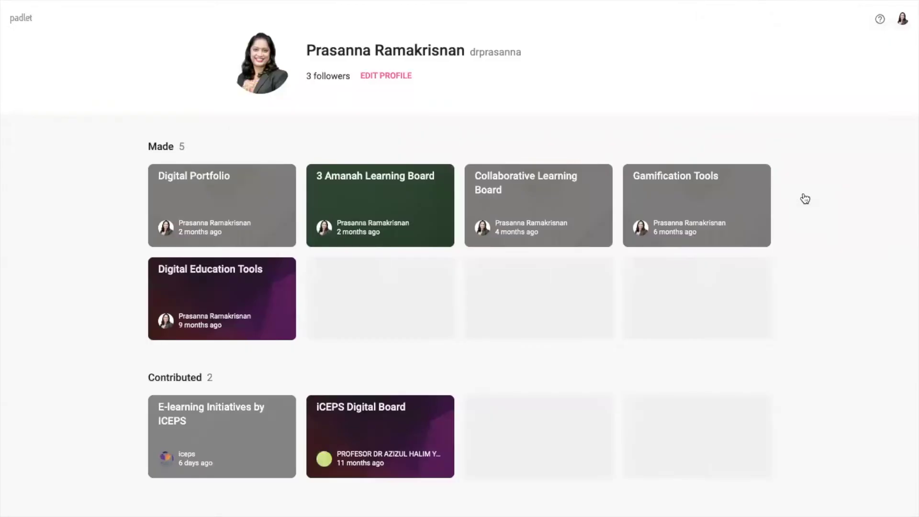
# Copy the referral link from Billing and Referrals settings, then return to the dashboard
pyautogui.click(397, 78)
pyautogui.scroll(-1, 257, 261)
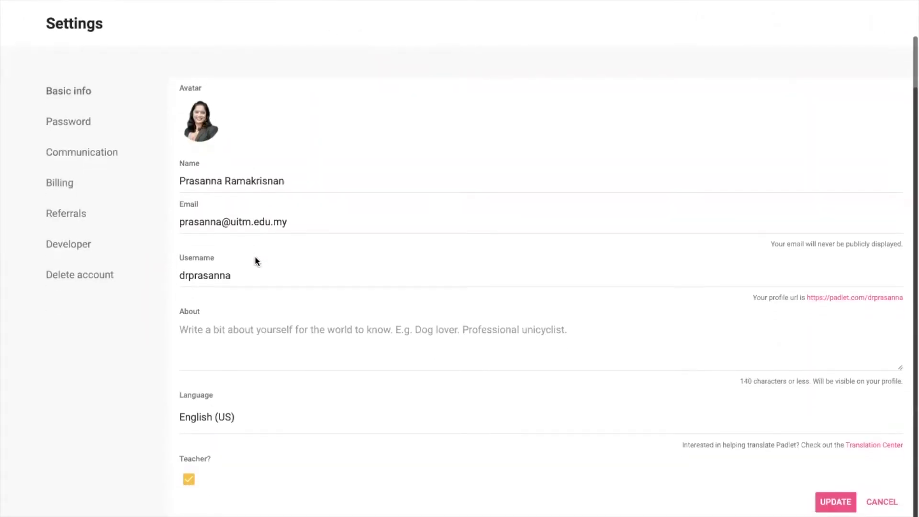
pyautogui.click(54, 187)
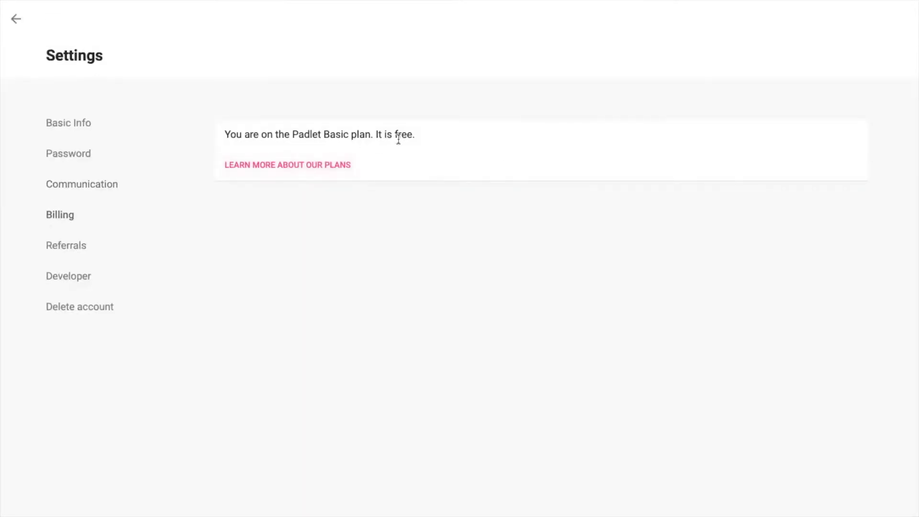
pyautogui.click(52, 250)
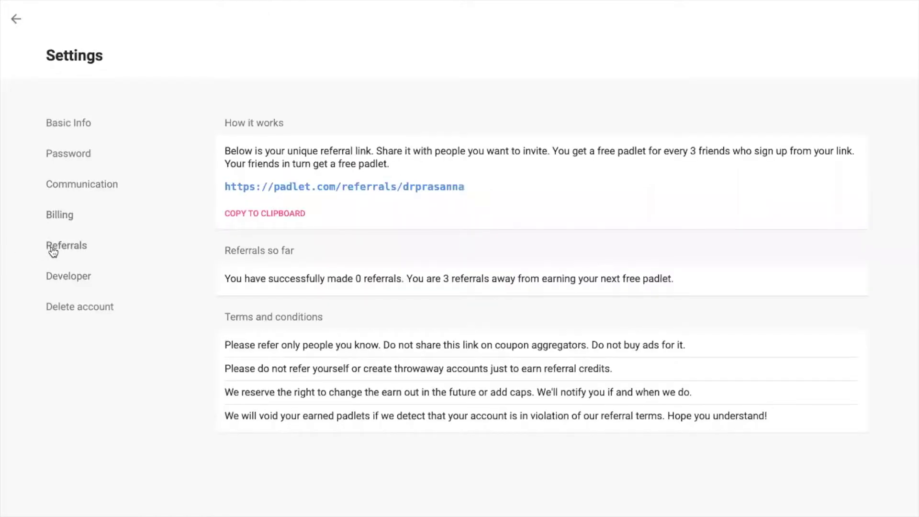
pyautogui.moveTo(478, 188); pyautogui.dragTo(218, 185)
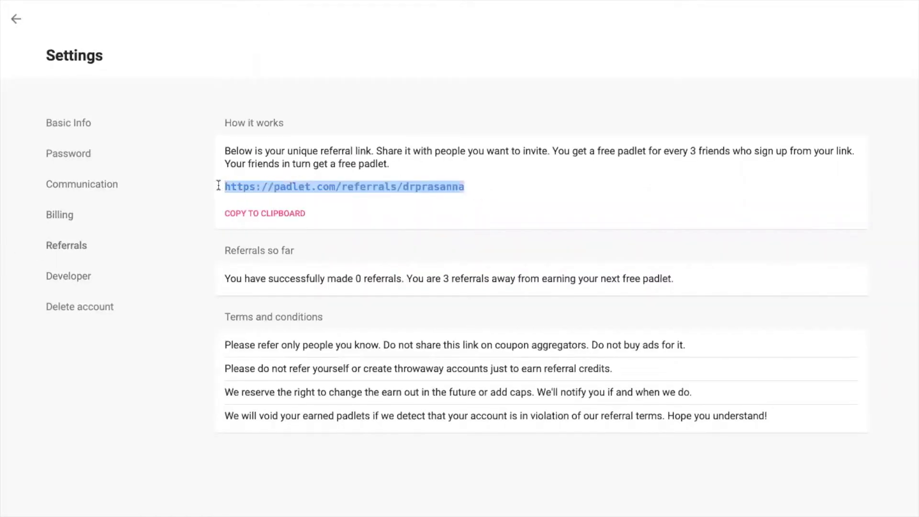
pyautogui.rightClick(322, 185)
pyautogui.click(374, 277)
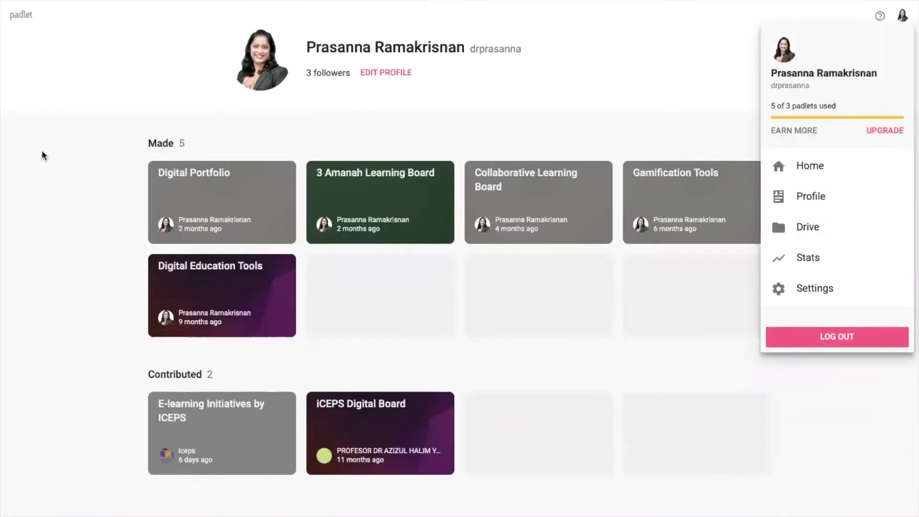
pyautogui.click(21, 15)
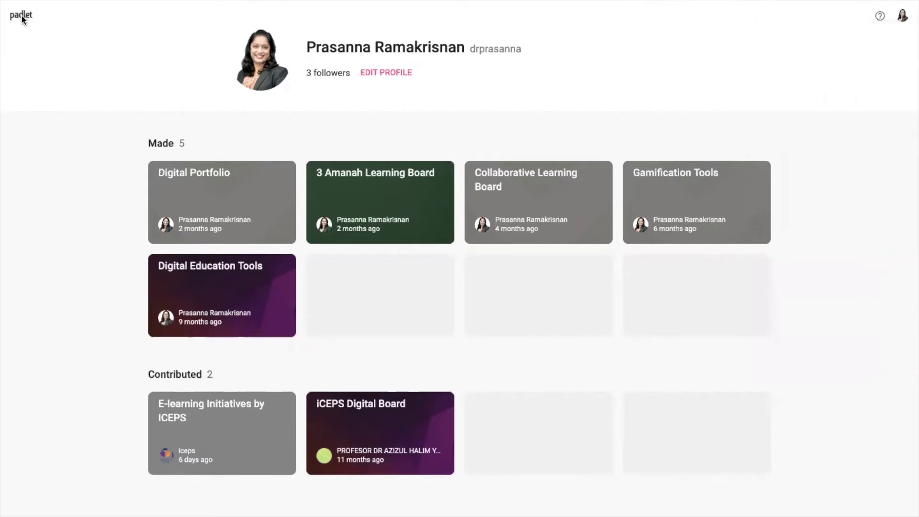
pyautogui.click(23, 16)
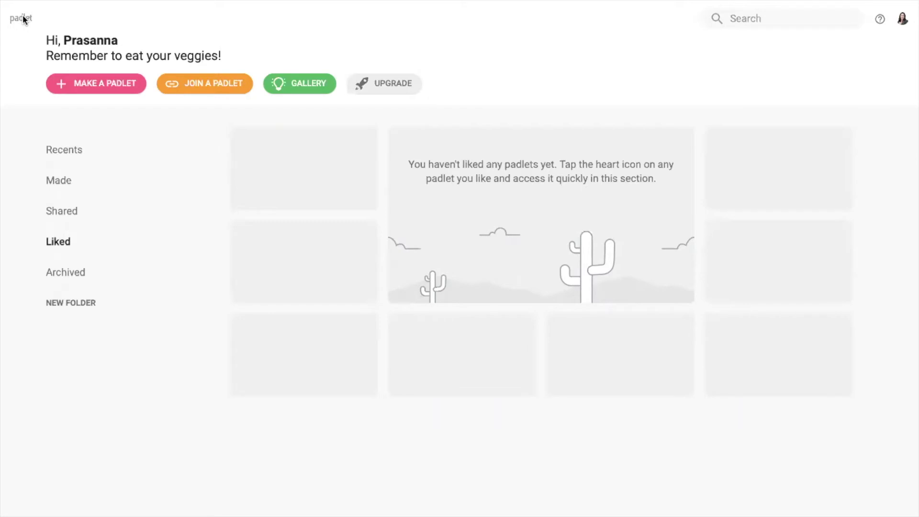
# Start a new padlet using the blank Shelf layout
pyautogui.click(104, 89)
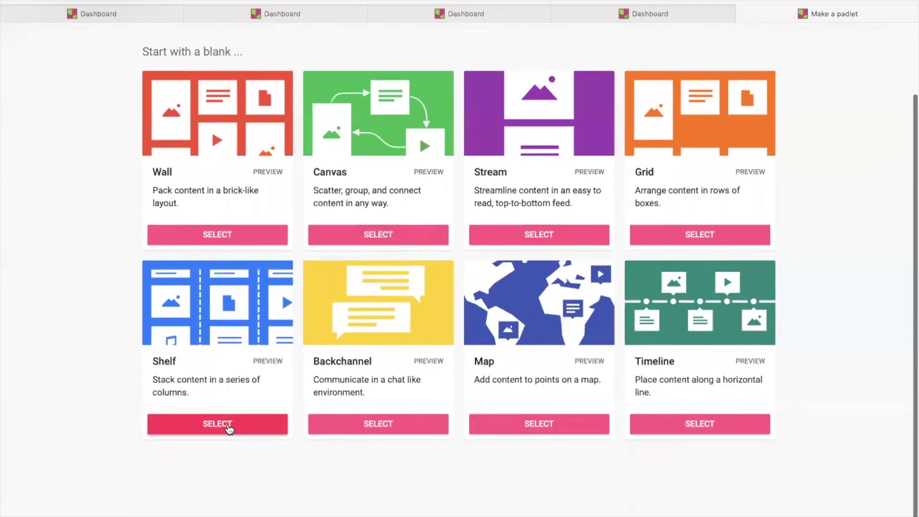
pyautogui.click(220, 426)
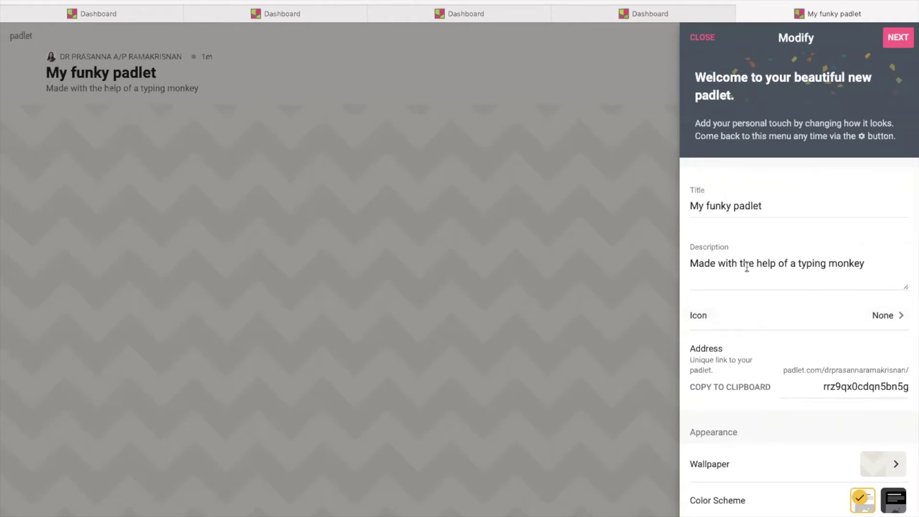
# Set the title 'CSC530 Project 1' and description 'Assessment 1: Animate CC'
pyautogui.scroll(-1, 745, 269)
pyautogui.scroll(-3, 747, 273)
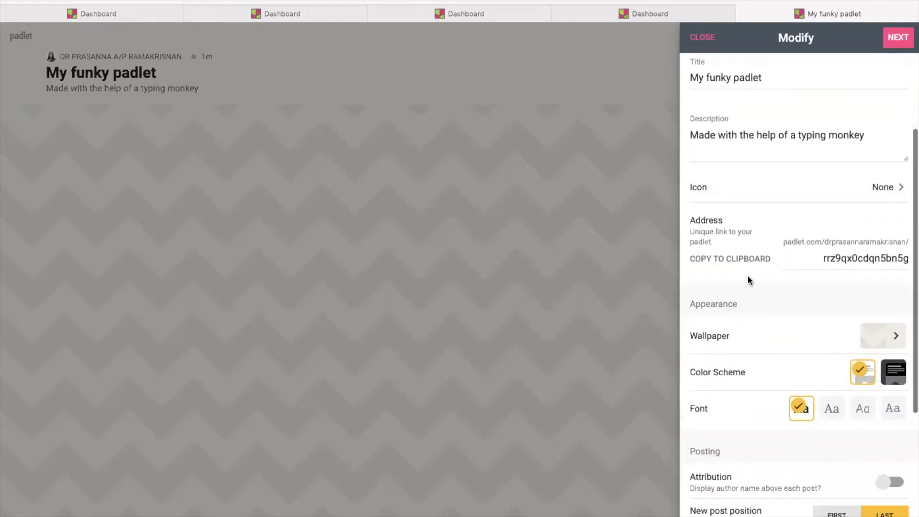
pyautogui.scroll(-3, 748, 275)
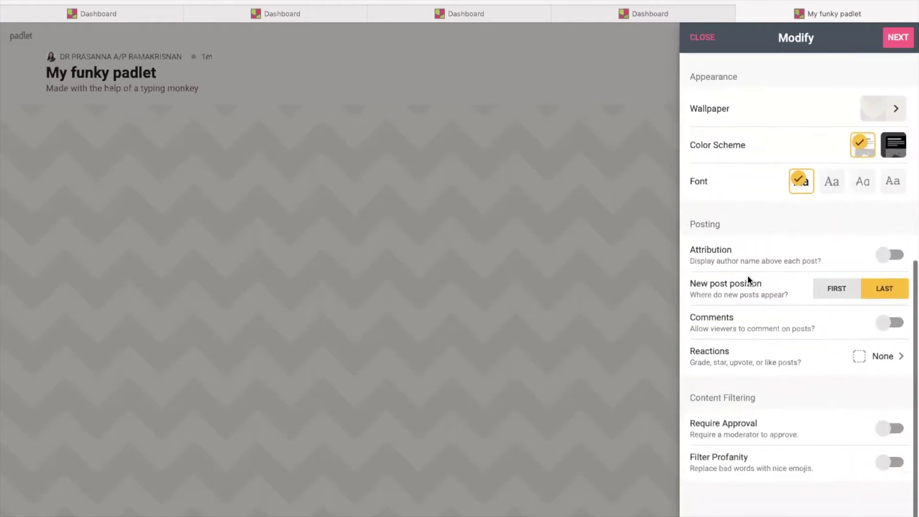
pyautogui.scroll(7, 748, 275)
pyautogui.moveTo(781, 206); pyautogui.dragTo(662, 211)
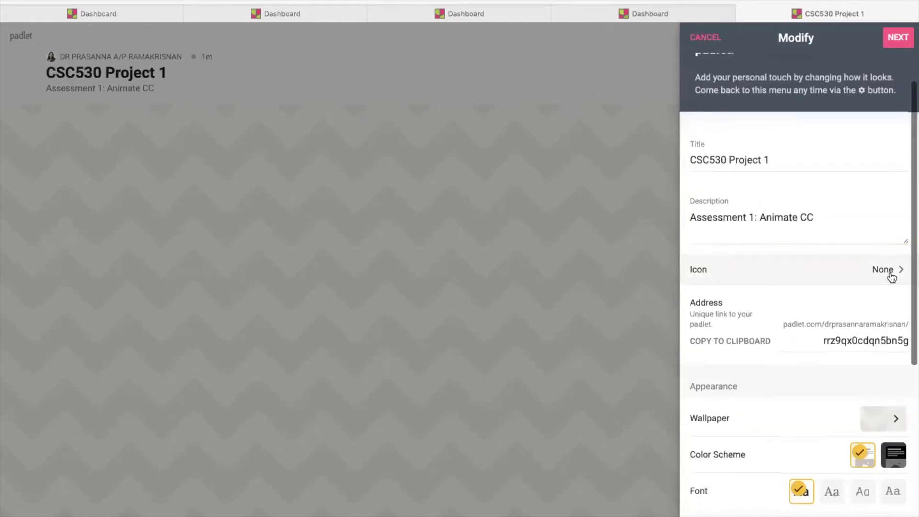
# Make the laptop emoji the padlet's icon
pyautogui.click(889, 274)
pyautogui.click(891, 278)
pyautogui.scroll(-15, 814, 397)
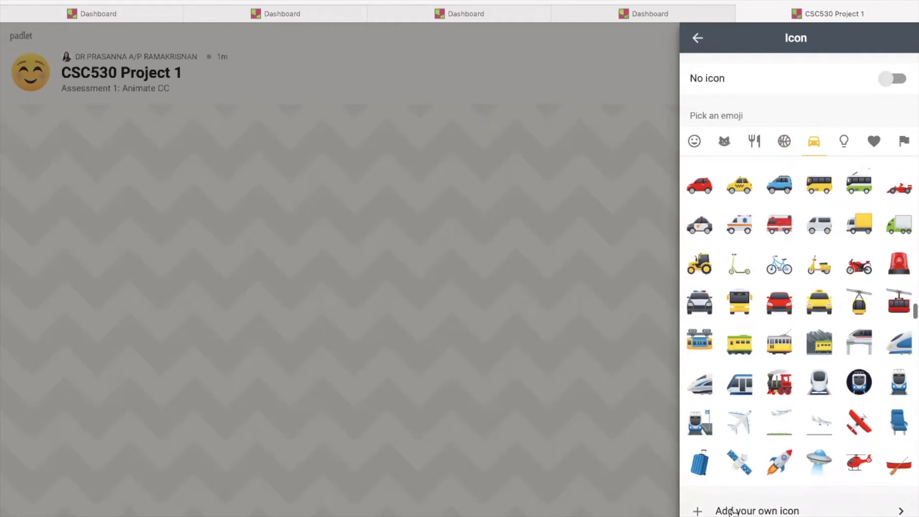
pyautogui.click(845, 142)
pyautogui.click(872, 142)
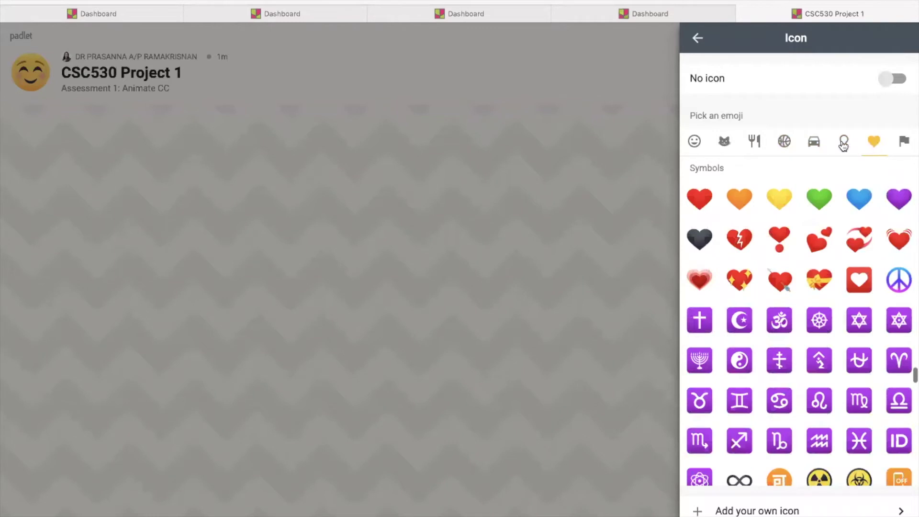
pyautogui.click(844, 141)
pyautogui.click(819, 200)
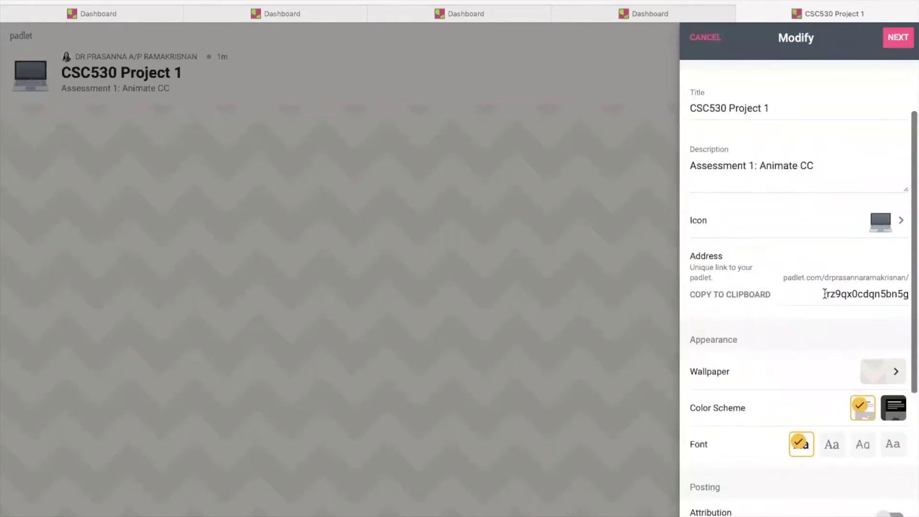
# Change the padlet address ending to CSC530
pyautogui.doubleClick(821, 294)
pyautogui.write('CSC530')
pyautogui.scroll(-3, 887, 213)
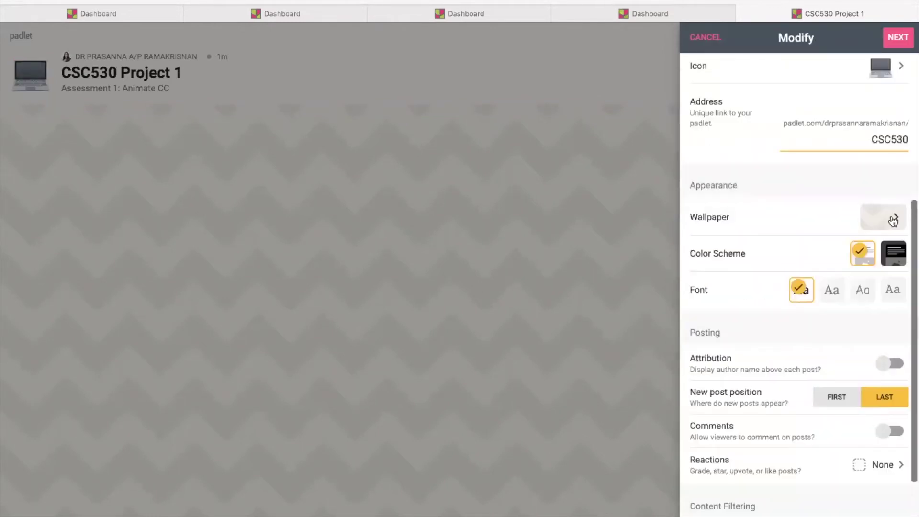
pyautogui.click(894, 220)
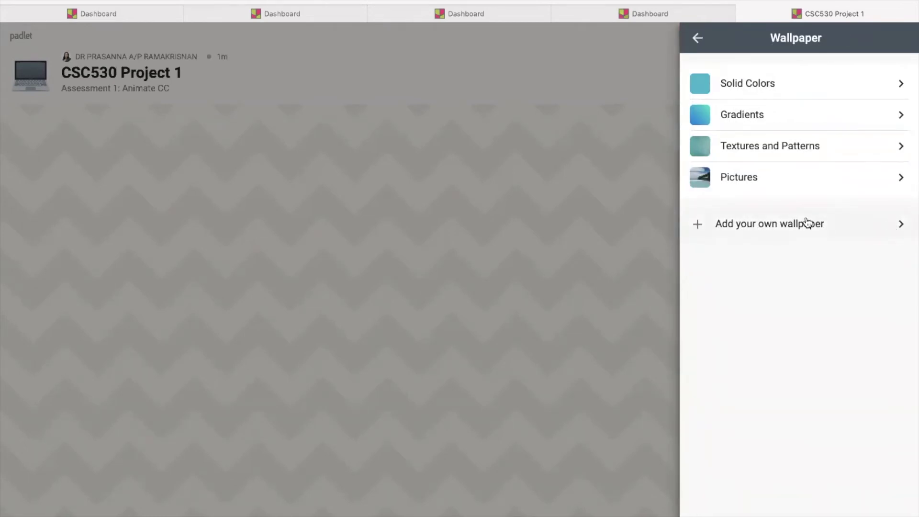
# Leave the wallpaper unchanged and try each title font, settling on the serif font
pyautogui.press('Escape')
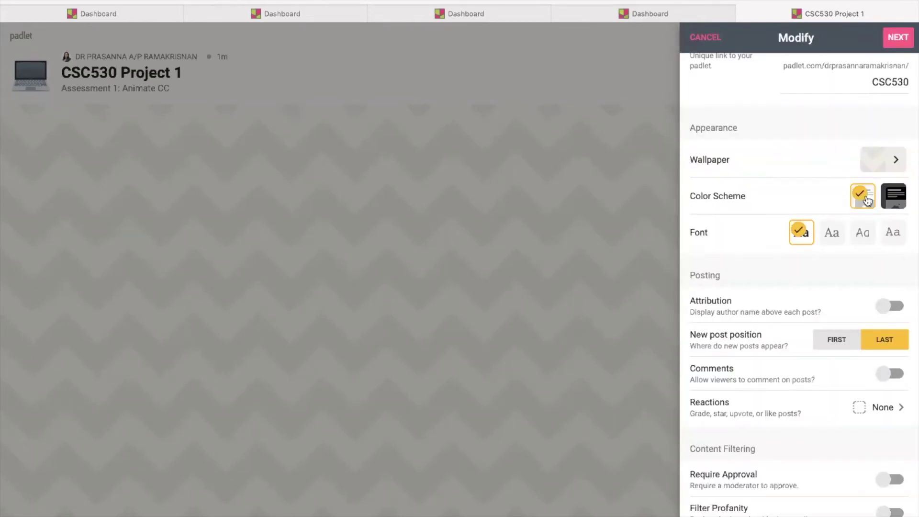
pyautogui.click(832, 233)
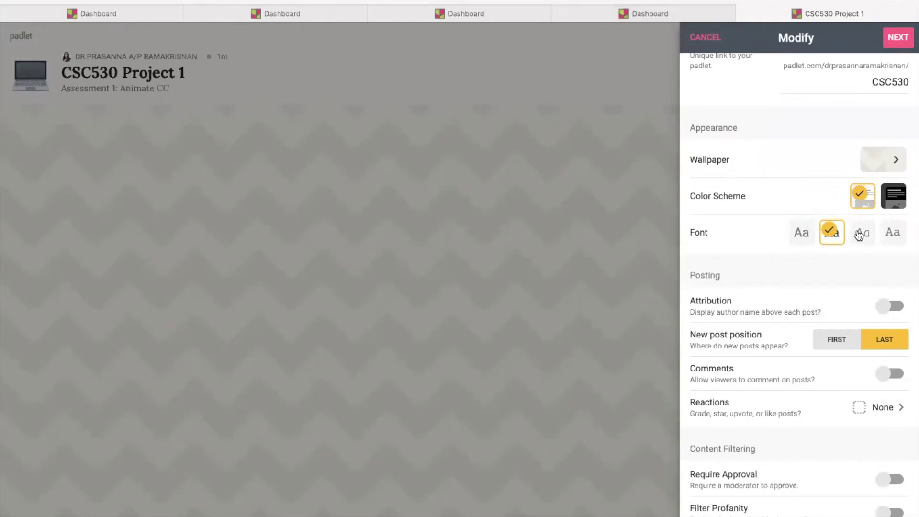
pyautogui.click(860, 234)
pyautogui.click(895, 233)
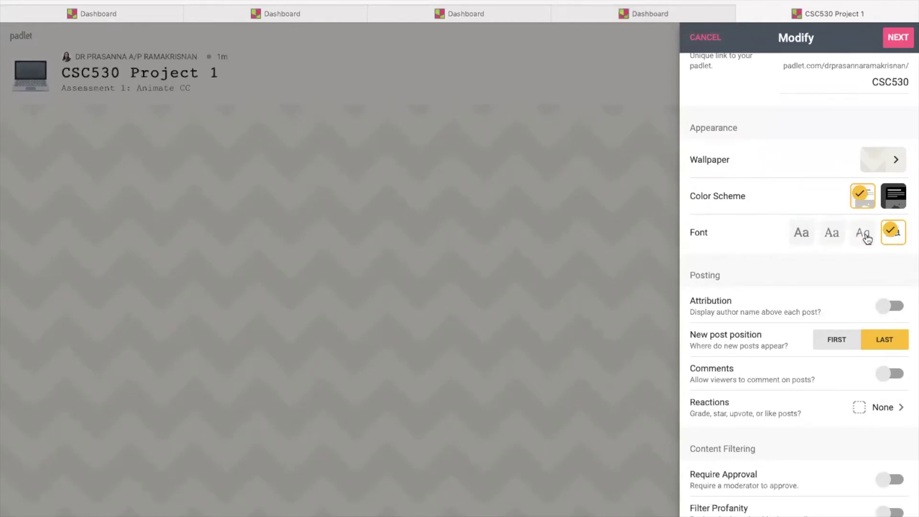
pyautogui.click(799, 241)
pyautogui.click(832, 235)
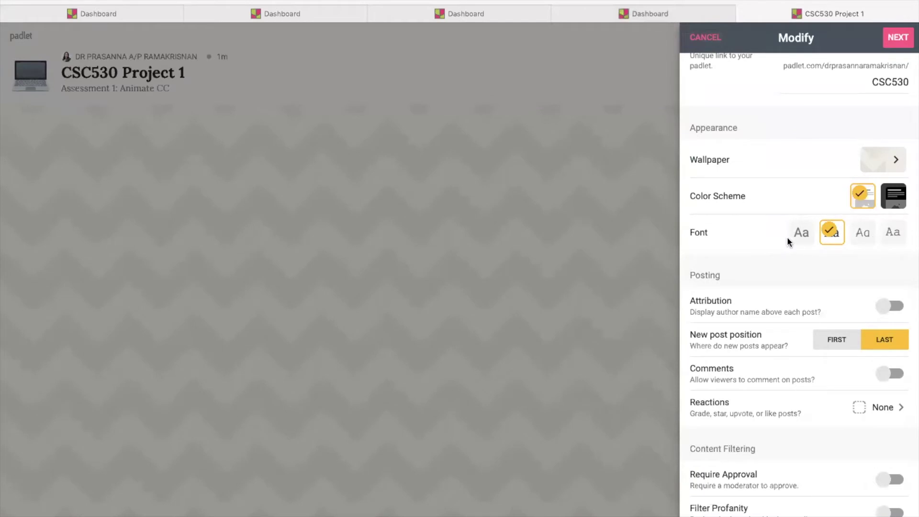
pyautogui.scroll(-1, 754, 270)
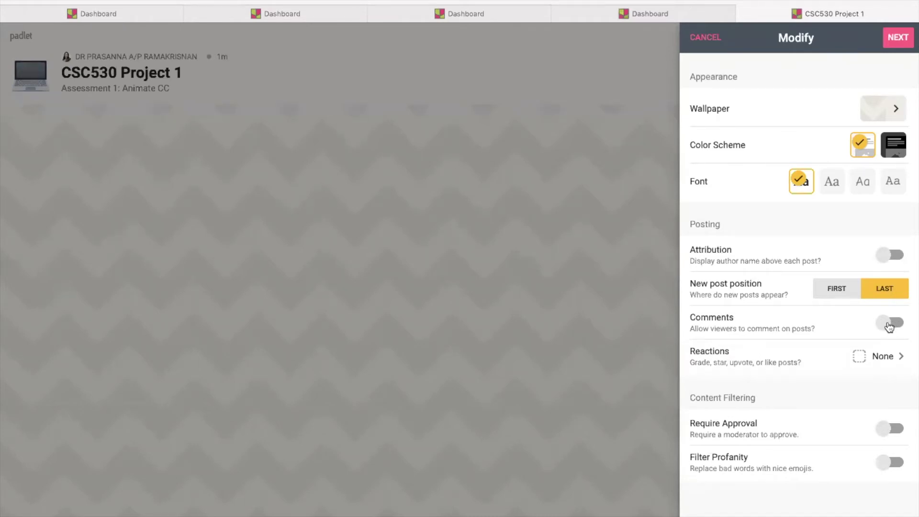
# Review reactions and posting options, keeping New post position Last, and finish setup
pyautogui.click(895, 358)
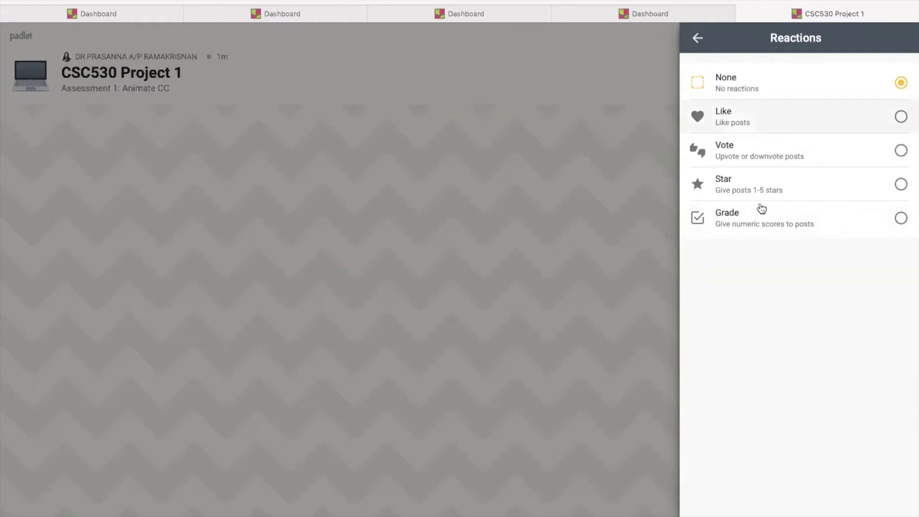
pyautogui.click(698, 38)
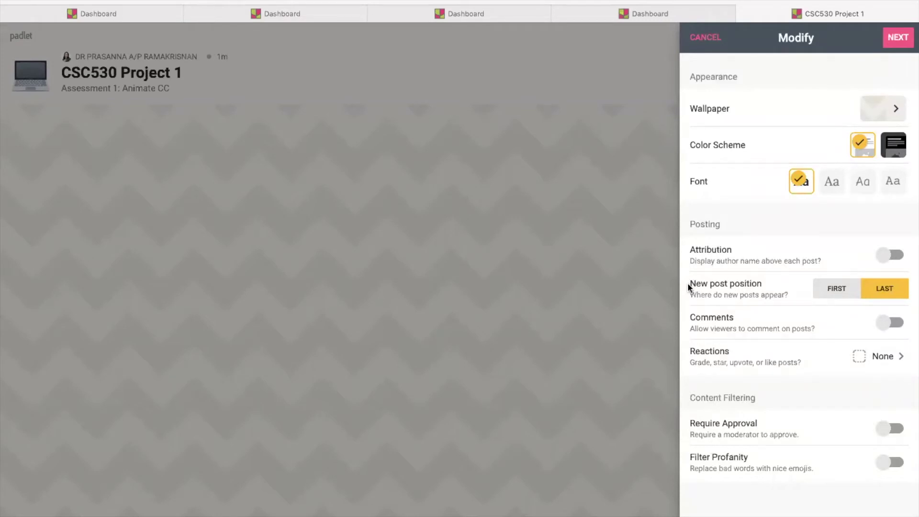
pyautogui.tripleClick(737, 284)
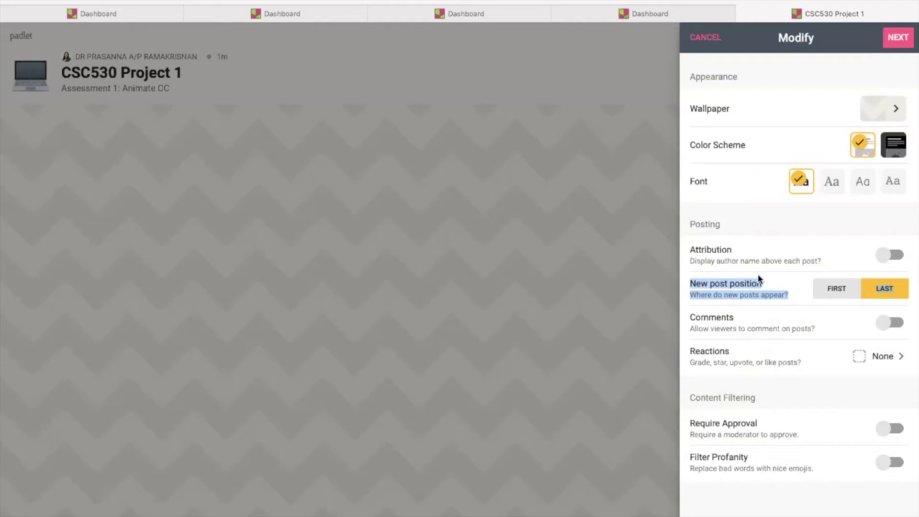
pyautogui.click(794, 295)
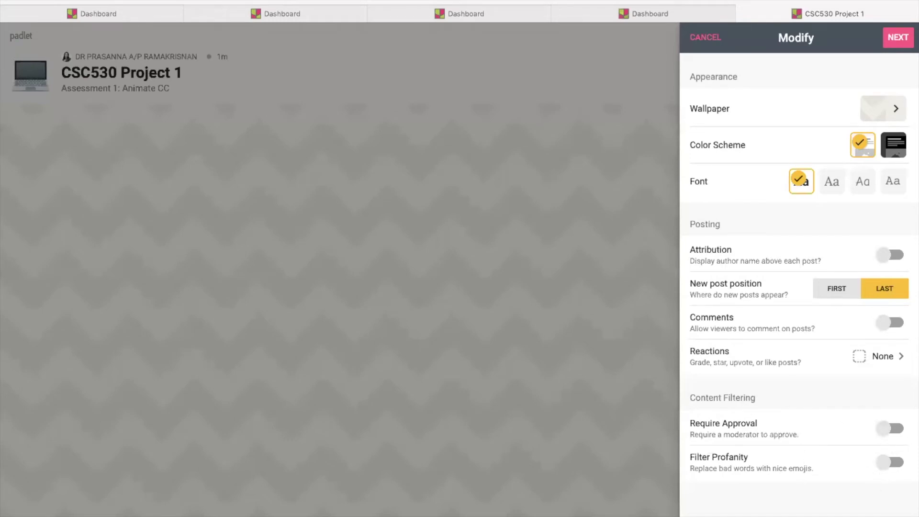
pyautogui.click(901, 41)
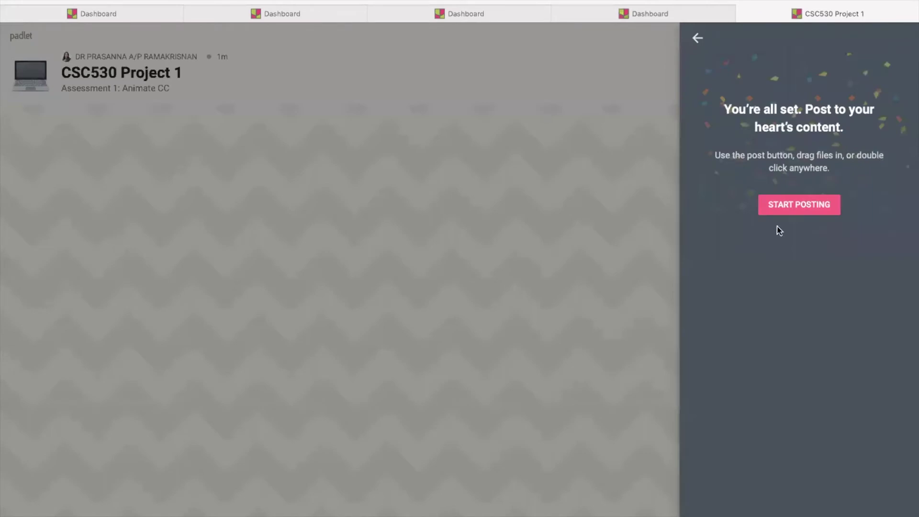
# Create a column named Test 1 with a first post titled Test
pyautogui.click(782, 211)
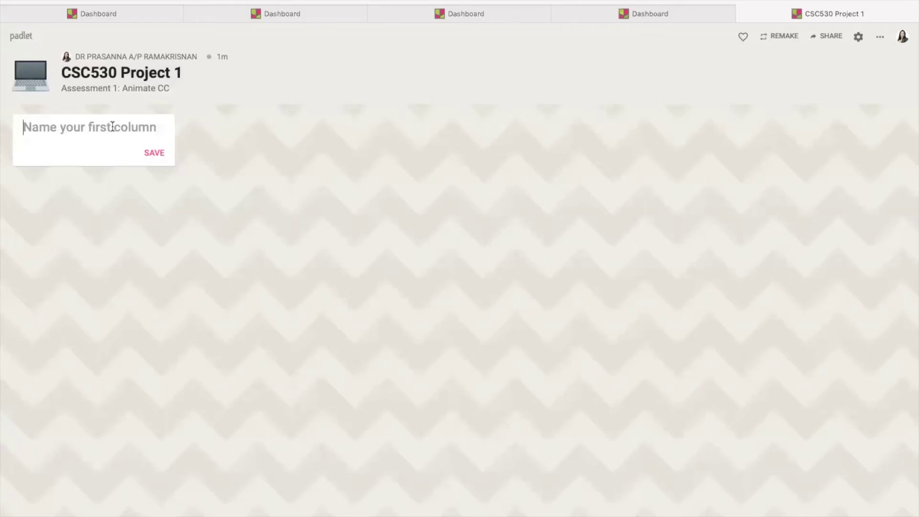
pyautogui.write('Test 1')
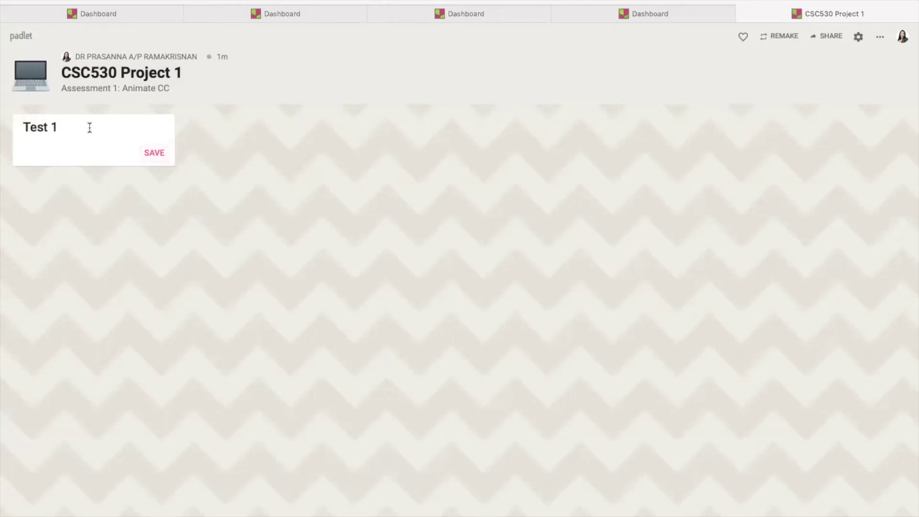
pyautogui.click(153, 153)
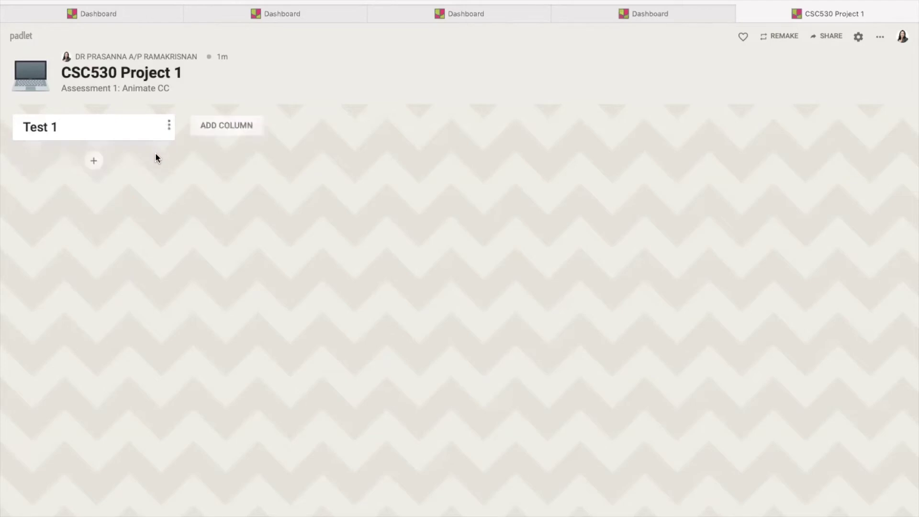
pyautogui.click(94, 162)
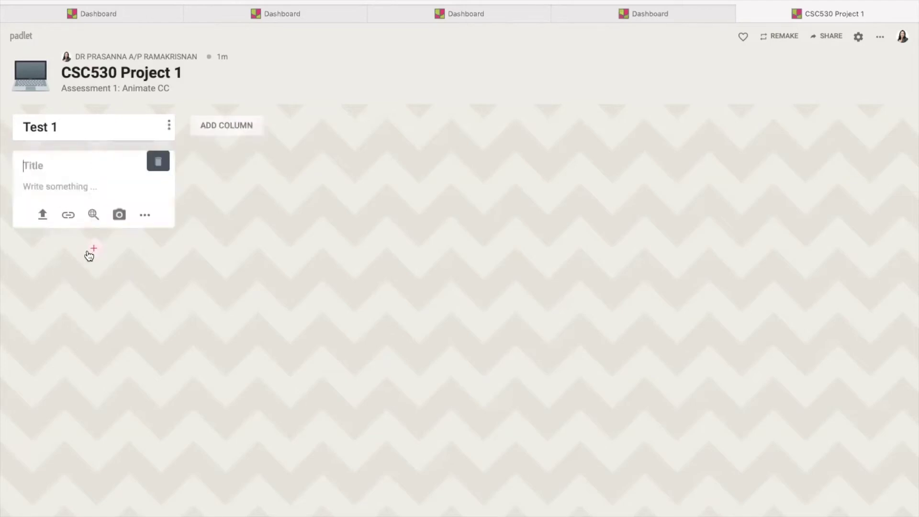
pyautogui.write('Test')
pyautogui.click(127, 259)
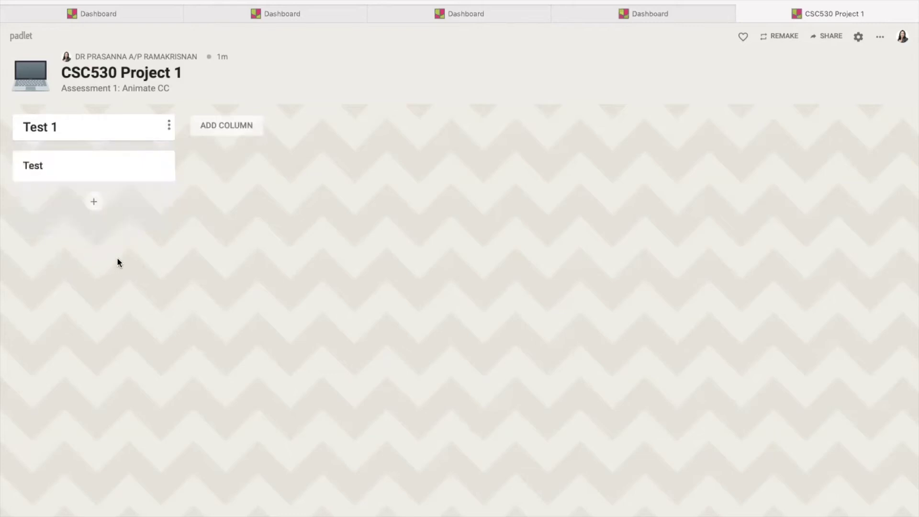
# Add two more posts titled Test to the Test 1 column
pyautogui.click(94, 205)
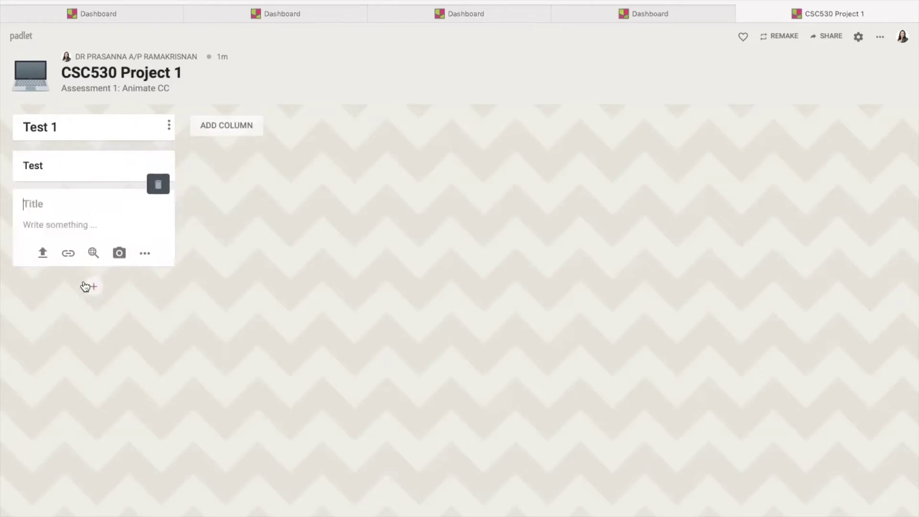
pyautogui.click(50, 210)
pyautogui.write('Test')
pyautogui.click(94, 286)
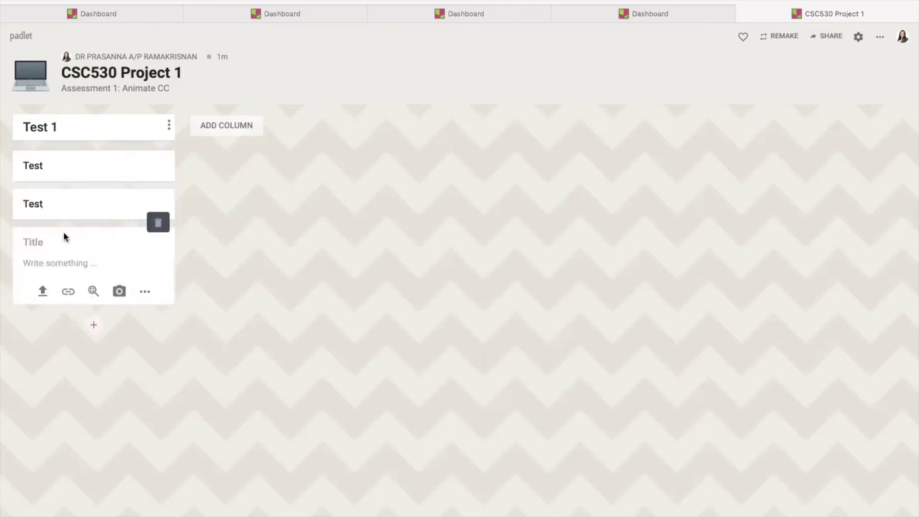
pyautogui.write('Test')
pyautogui.click(95, 325)
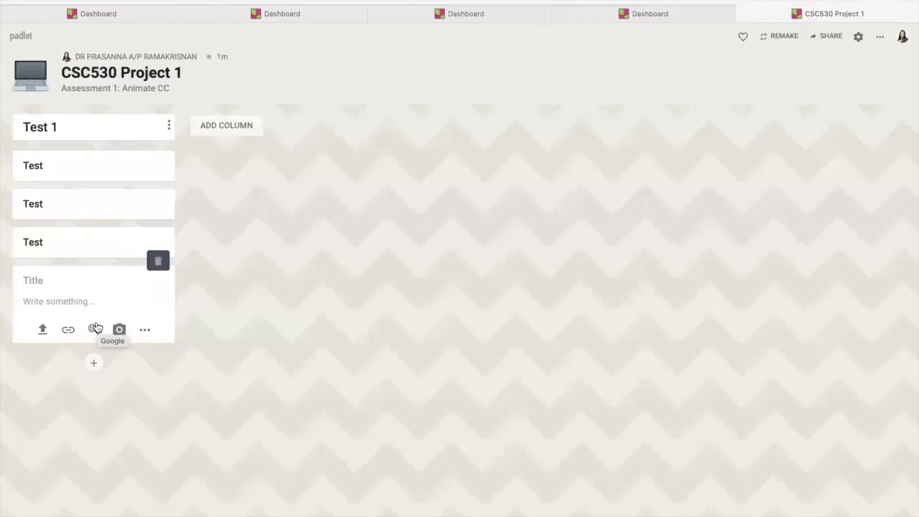
pyautogui.click(859, 37)
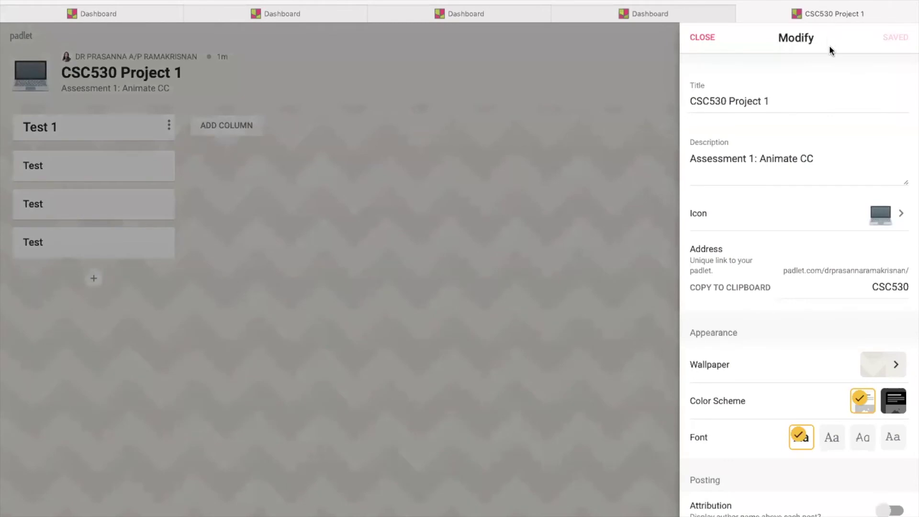
# Set New post position to First, then start a new Test post atop Test 1
pyautogui.scroll(-3, 892, 276)
pyautogui.scroll(-3, 892, 276)
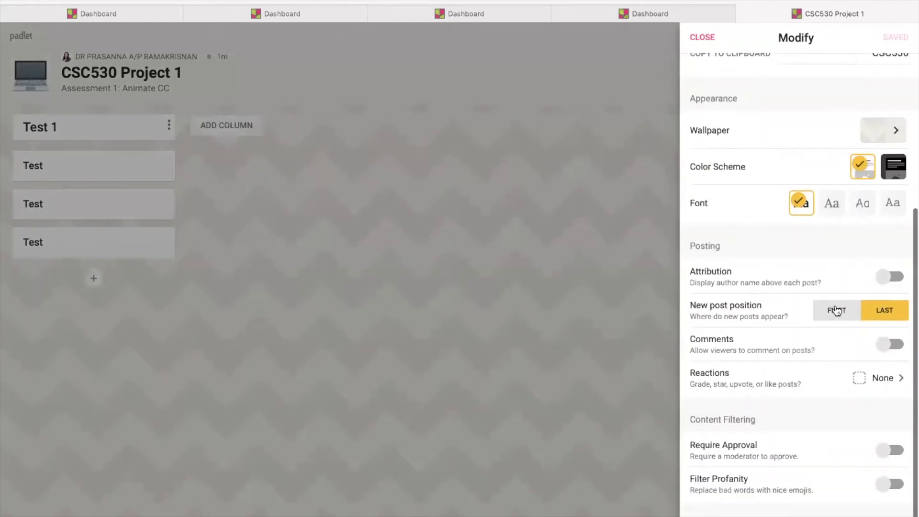
pyautogui.click(838, 310)
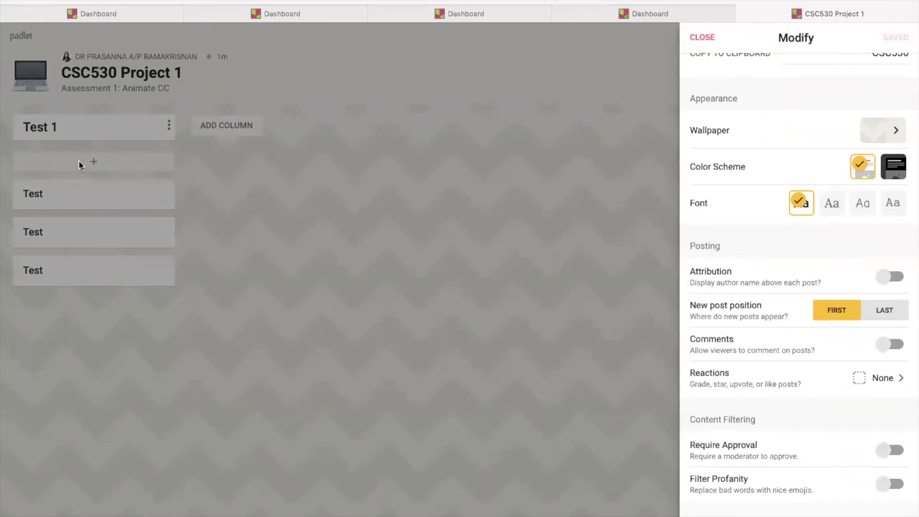
pyautogui.click(702, 38)
pyautogui.click(113, 166)
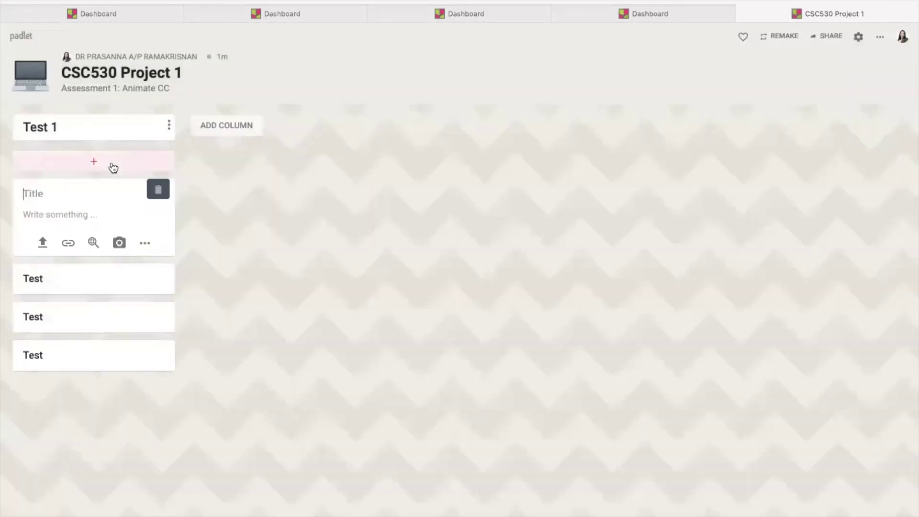
pyautogui.write('Test')
# Save the new post, discard an empty draft, and delete the top Test post
pyautogui.click(247, 198)
pyautogui.click(118, 159)
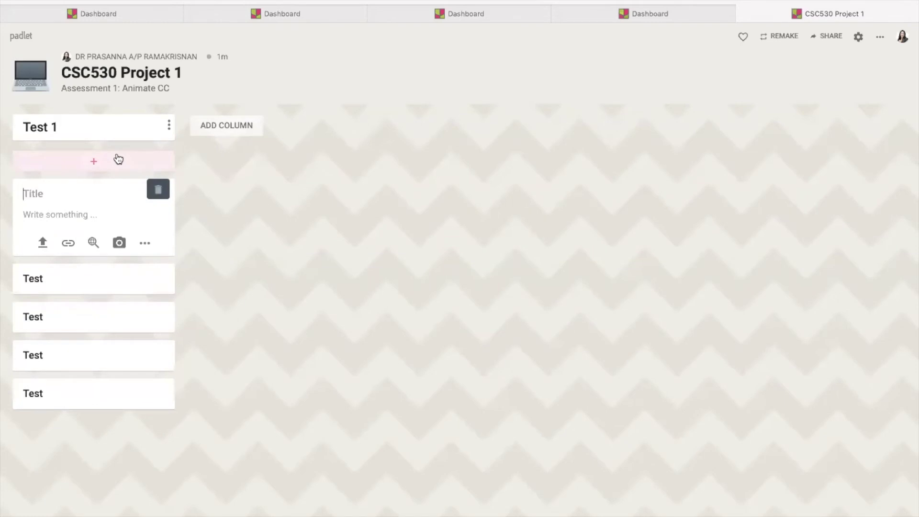
pyautogui.click(199, 240)
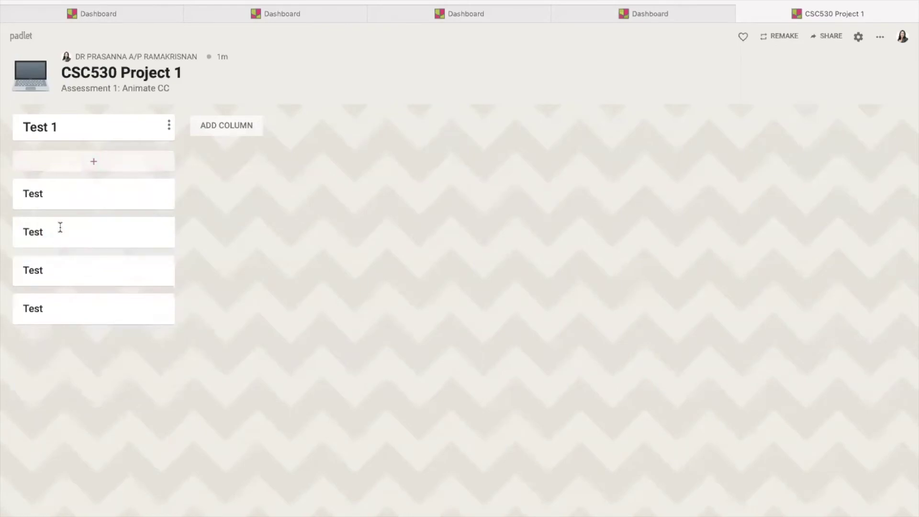
pyautogui.click(142, 190)
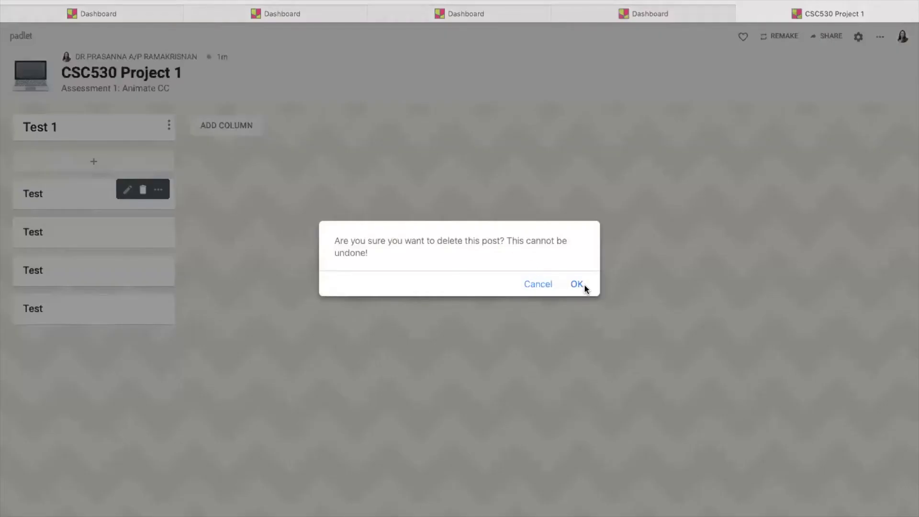
pyautogui.click(577, 284)
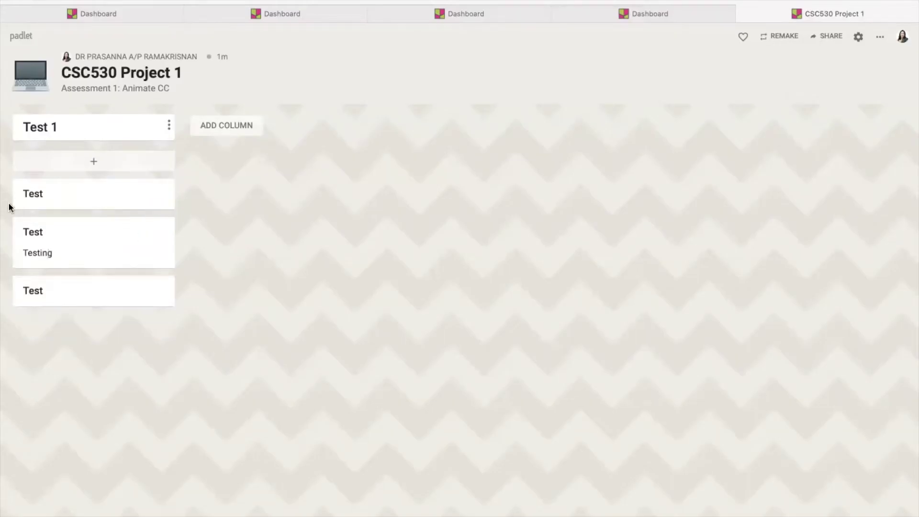
# Give the top Test post the body text 'Testing'
pyautogui.moveTo(30, 230)
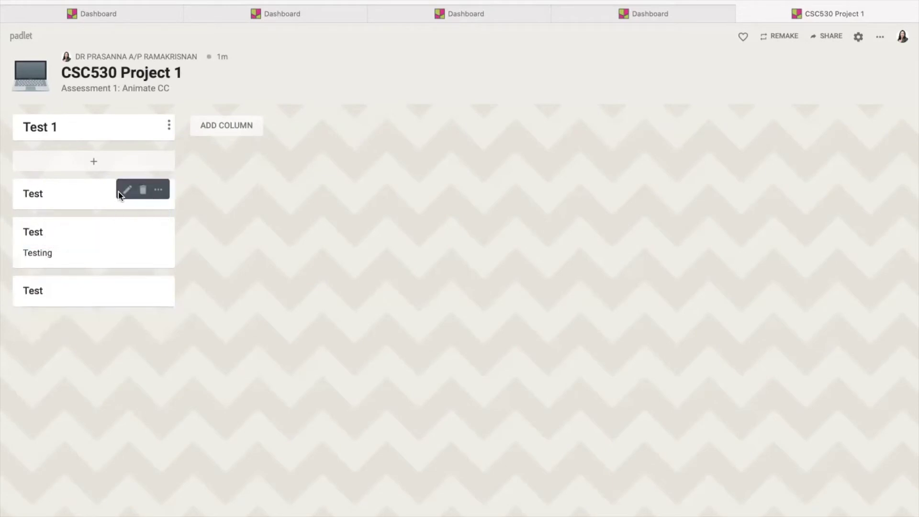
pyautogui.click(124, 191)
pyautogui.write('Testing')
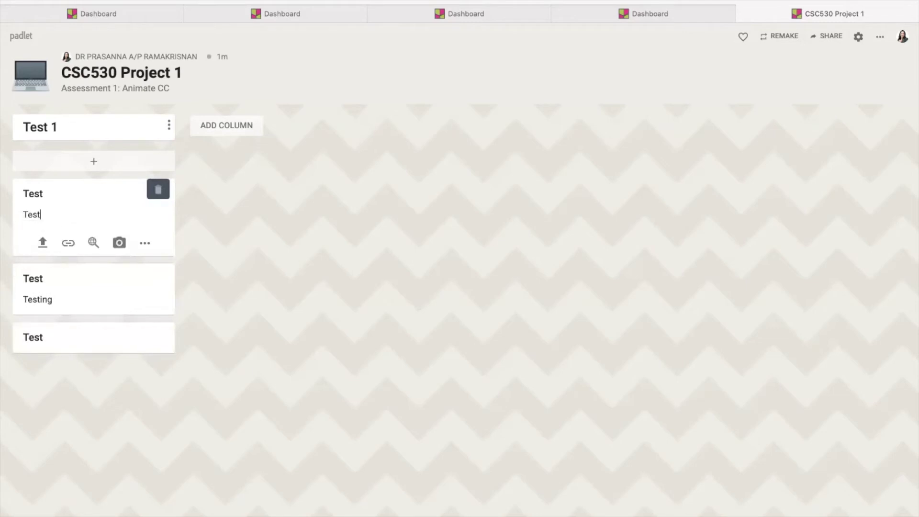
pyautogui.click(269, 213)
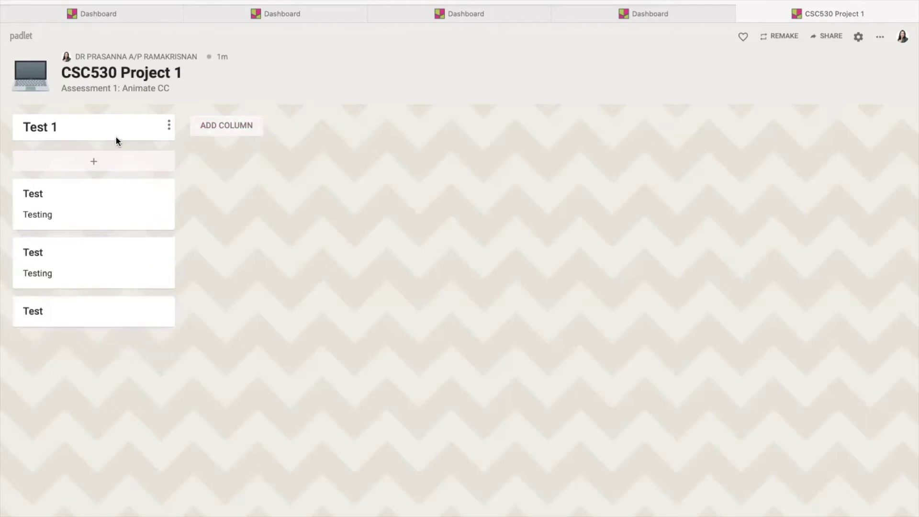
# Rename the Test 1 column to 'Planning'
pyautogui.click(169, 126)
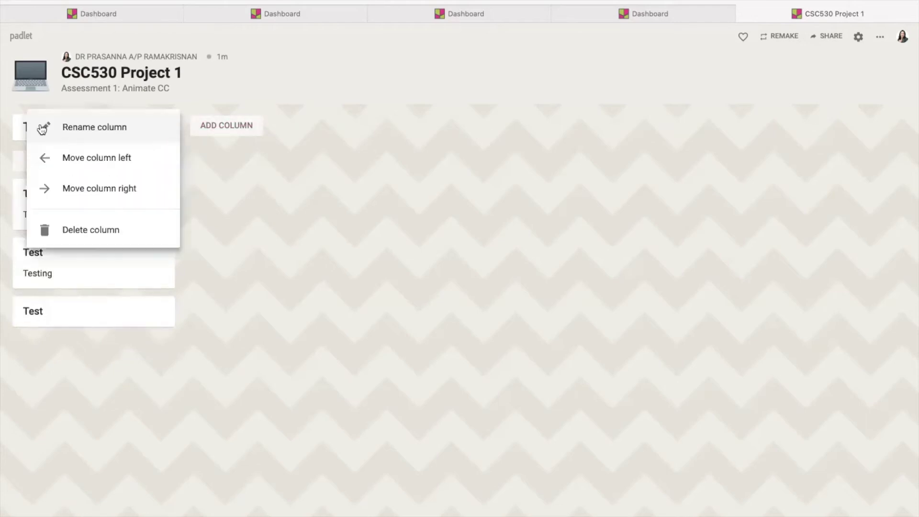
pyautogui.click(72, 127)
pyautogui.moveTo(63, 126); pyautogui.dragTo(2, 126)
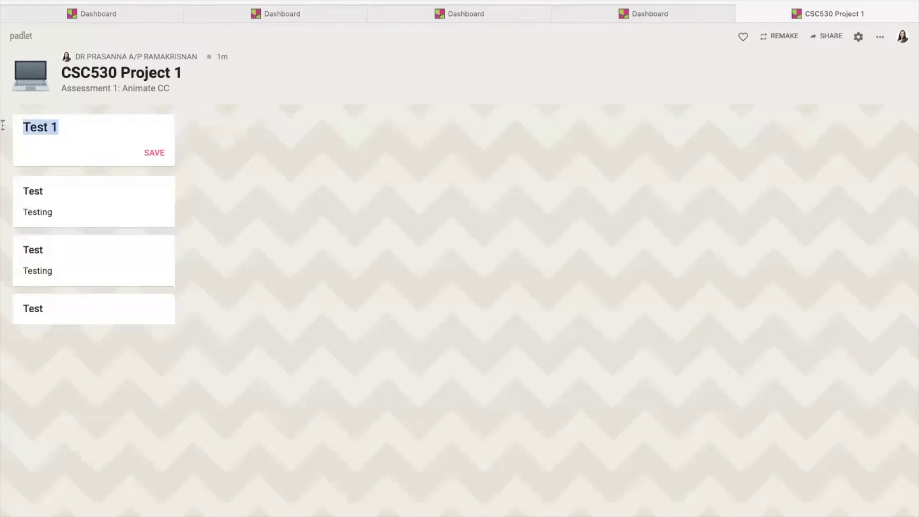
pyautogui.write('Plannin')
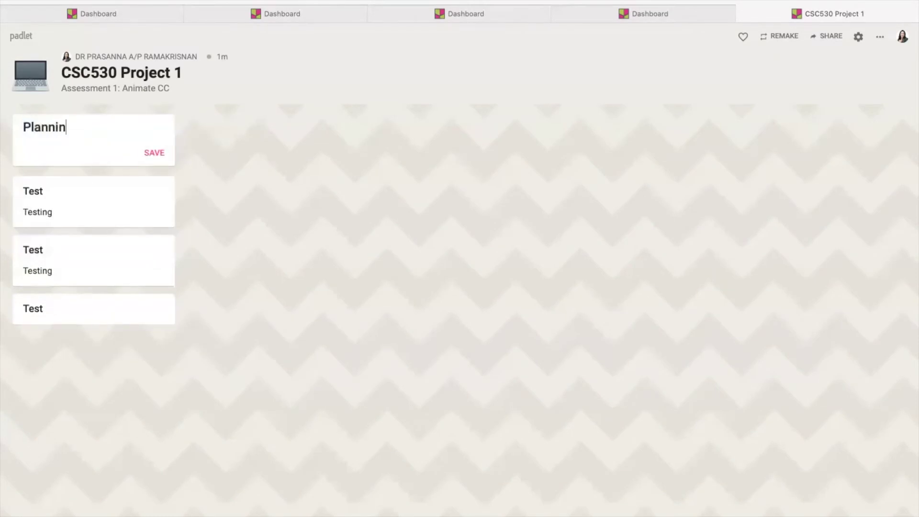
pyautogui.write('g')
pyautogui.press('Return')
# Delete the three test posts from the Planning column, confirming each deletion
pyautogui.click(143, 189)
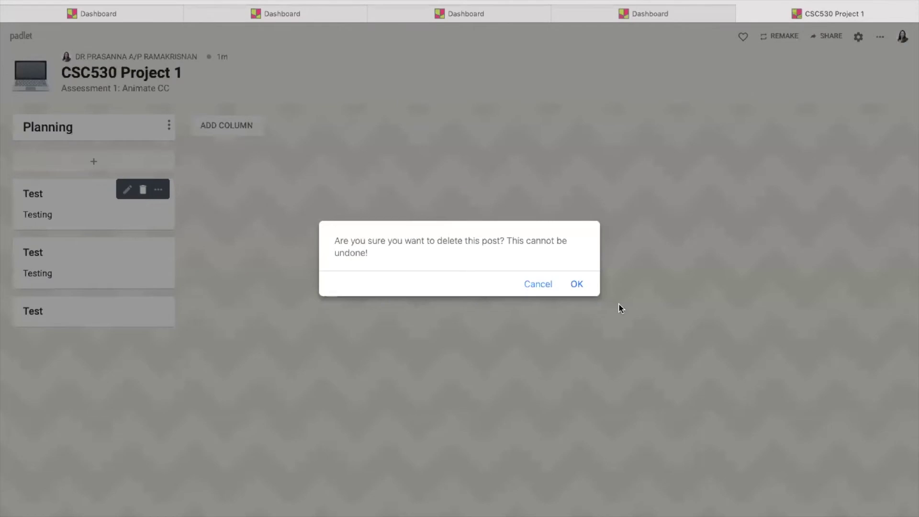
pyautogui.click(578, 285)
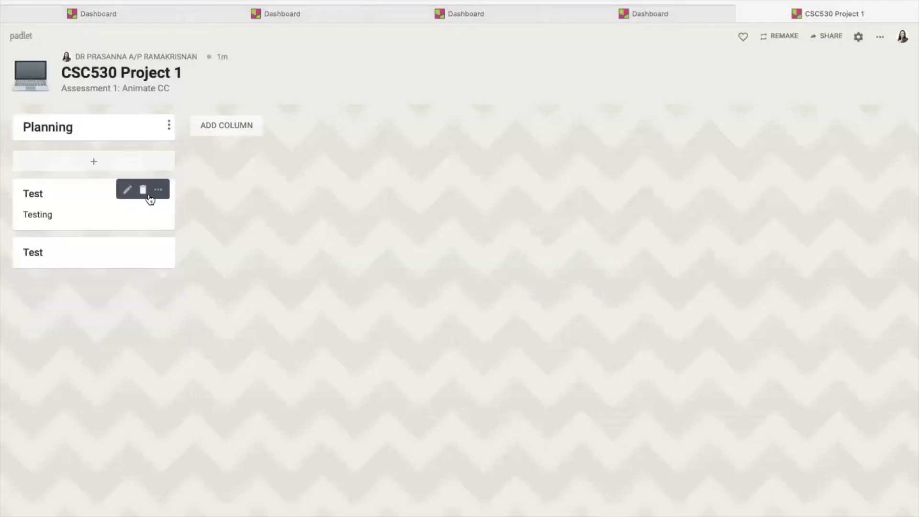
pyautogui.click(143, 189)
pyautogui.click(576, 285)
pyautogui.click(143, 189)
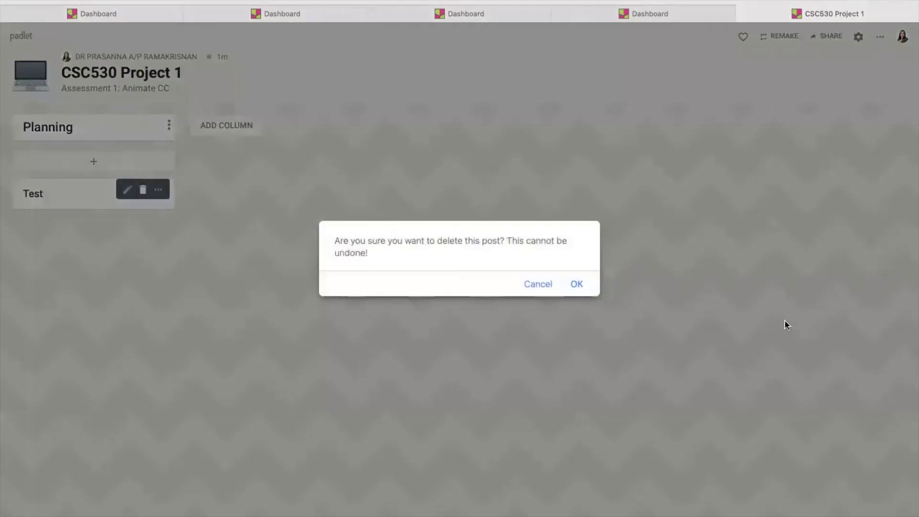
pyautogui.click(578, 284)
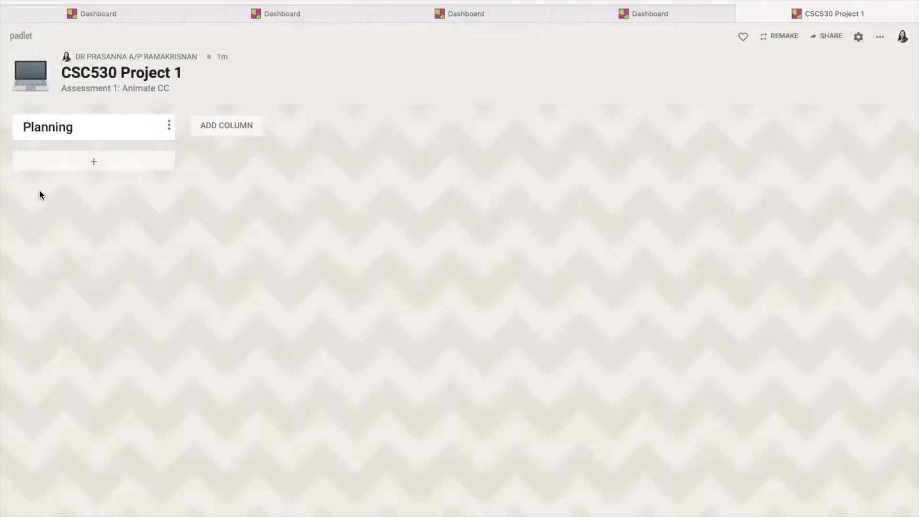
# Add a post titled 'Requirement Gathering' to the Planning column
pyautogui.click(89, 163)
pyautogui.write('Requirement Gathering')
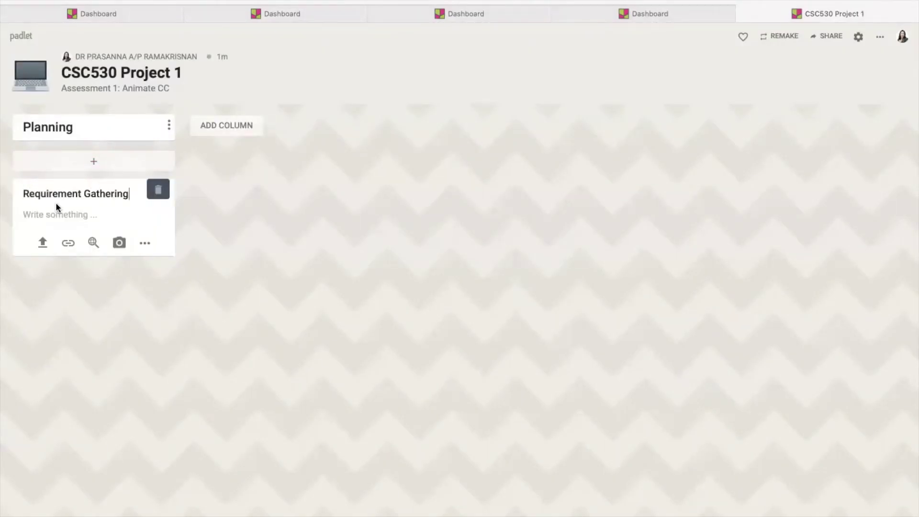
pyautogui.click(54, 211)
# Create a second column named 'Designing' containing a post titled 'Storyboard'
pyautogui.click(240, 126)
pyautogui.write('Designing')
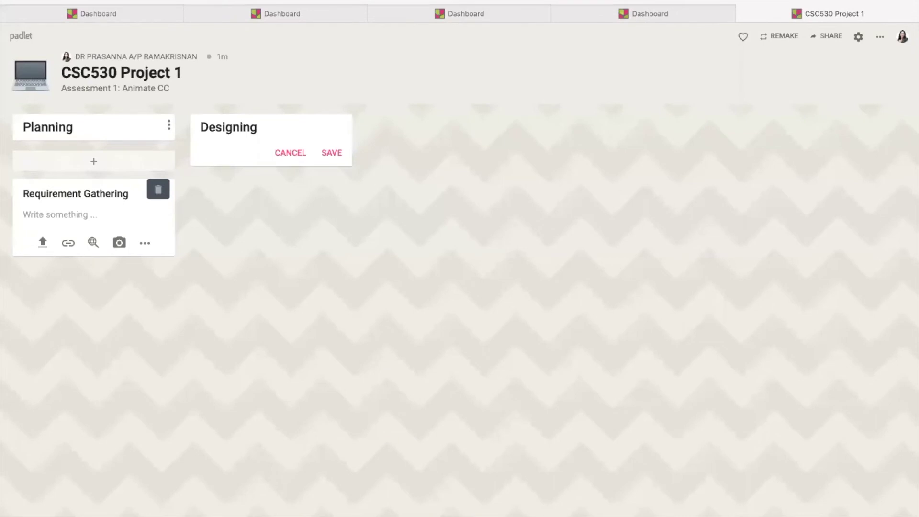
pyautogui.click(333, 152)
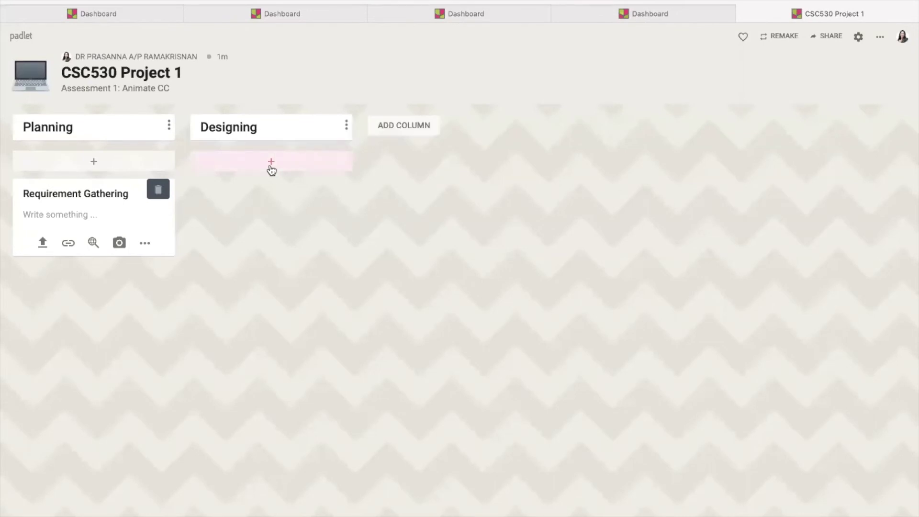
pyautogui.click(270, 168)
pyautogui.write('Storyboard')
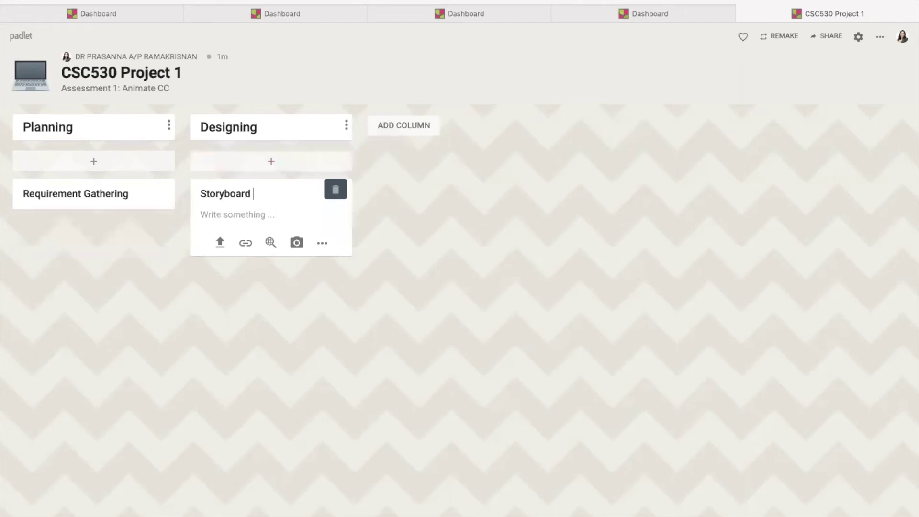
pyautogui.click(456, 247)
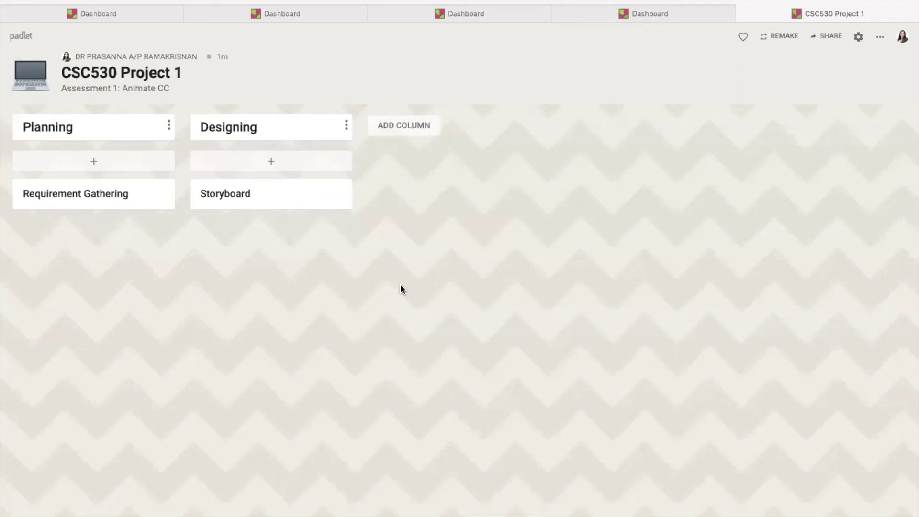
# Change link visitor permissions to Can read, save the privacy settings, and show the Members list
pyautogui.click(830, 42)
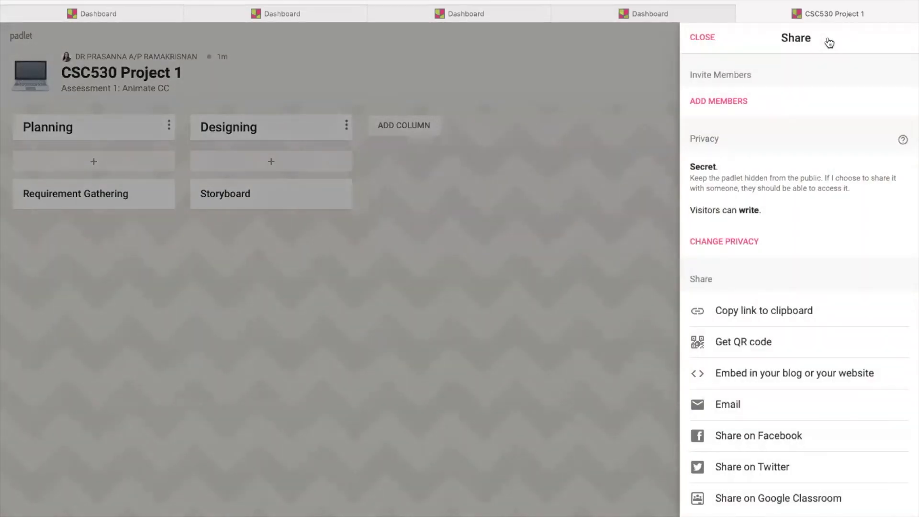
pyautogui.scroll(-1, 725, 111)
pyautogui.click(722, 98)
pyautogui.press('Escape')
pyautogui.click(711, 247)
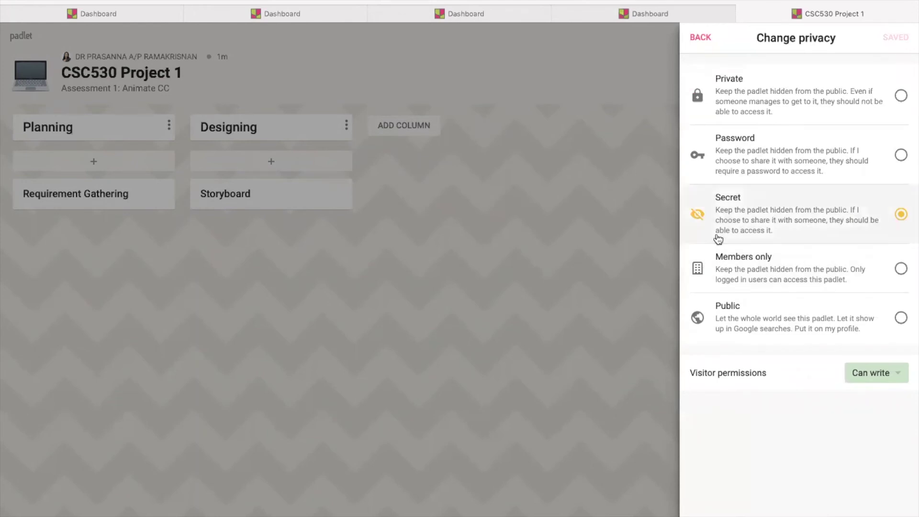
pyautogui.click(897, 379)
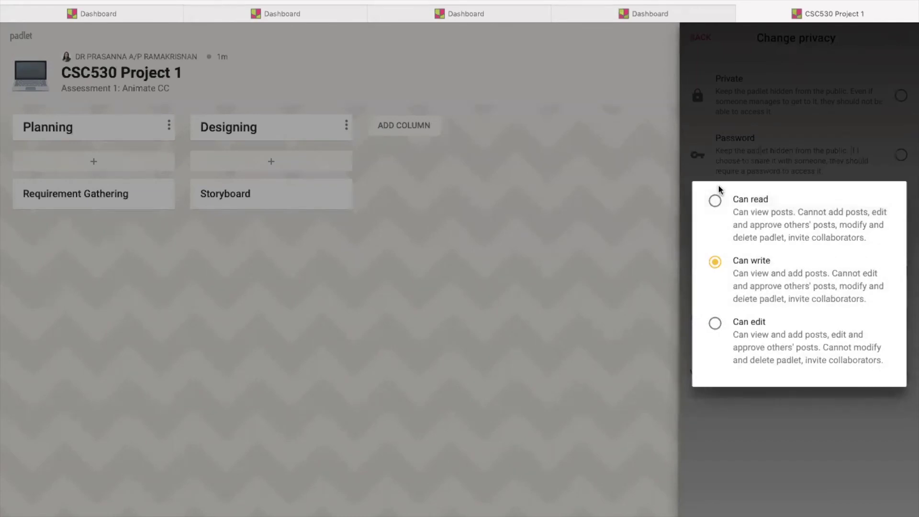
pyautogui.click(714, 201)
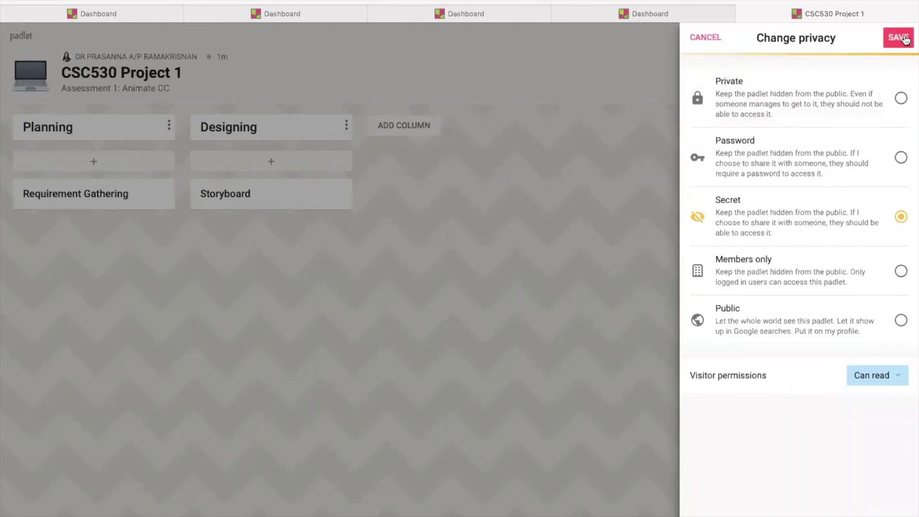
pyautogui.click(904, 38)
pyautogui.click(701, 101)
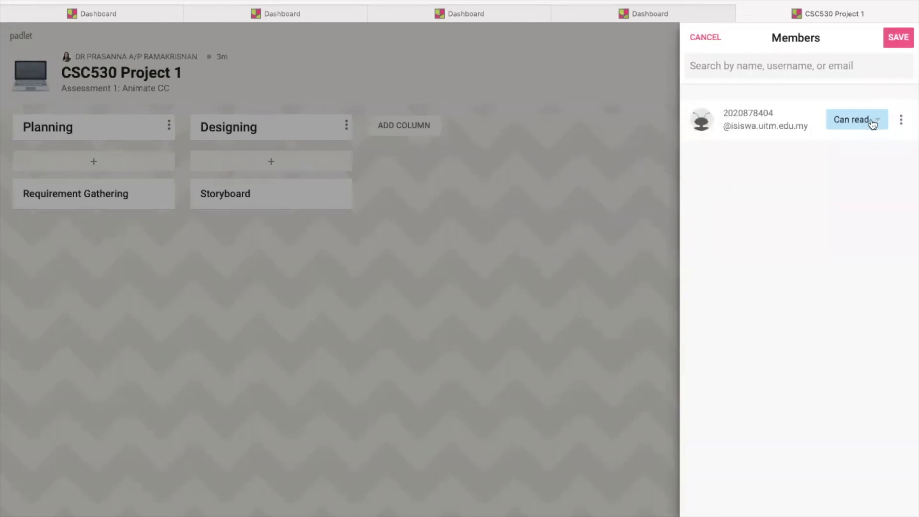
# Change the invited member's access from Can read to Can edit and save
pyautogui.click(872, 124)
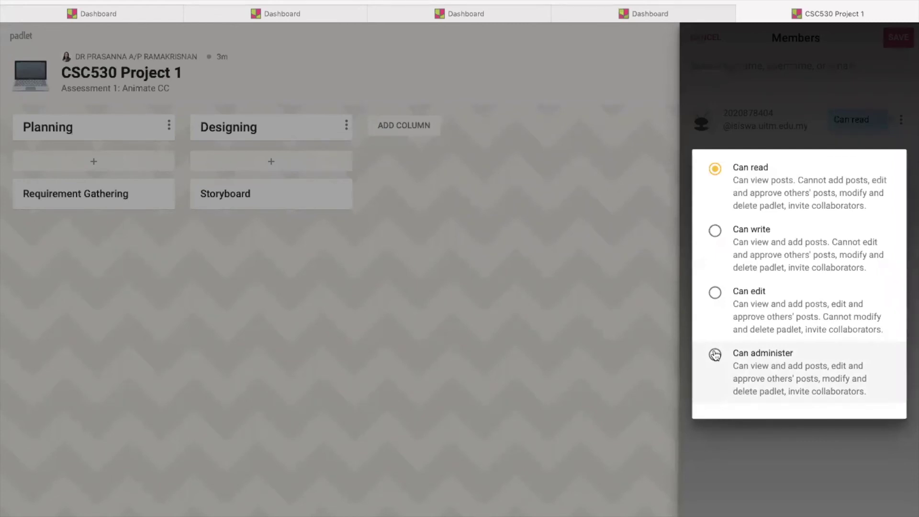
pyautogui.click(715, 293)
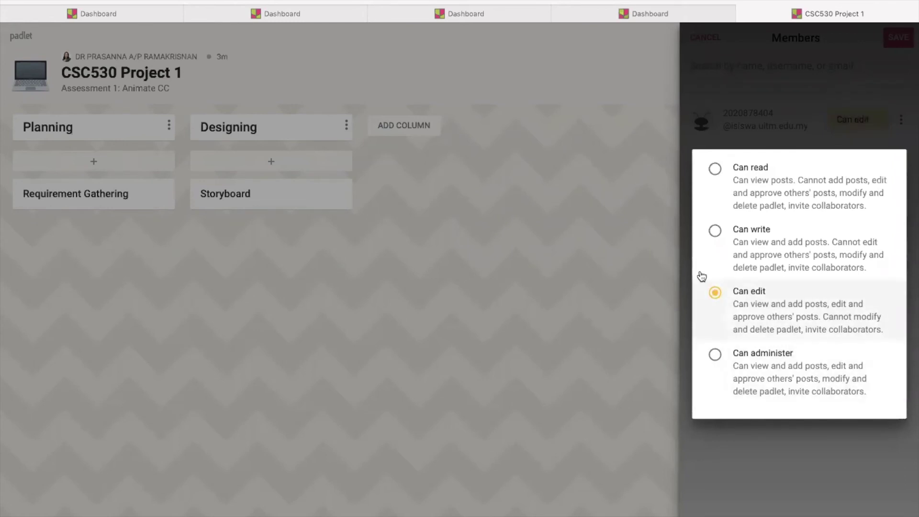
pyautogui.click(713, 470)
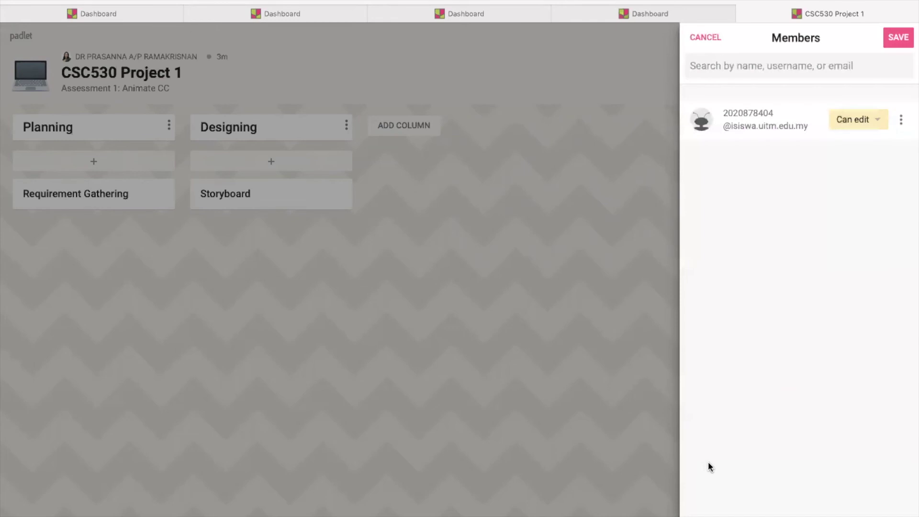
pyautogui.click(905, 37)
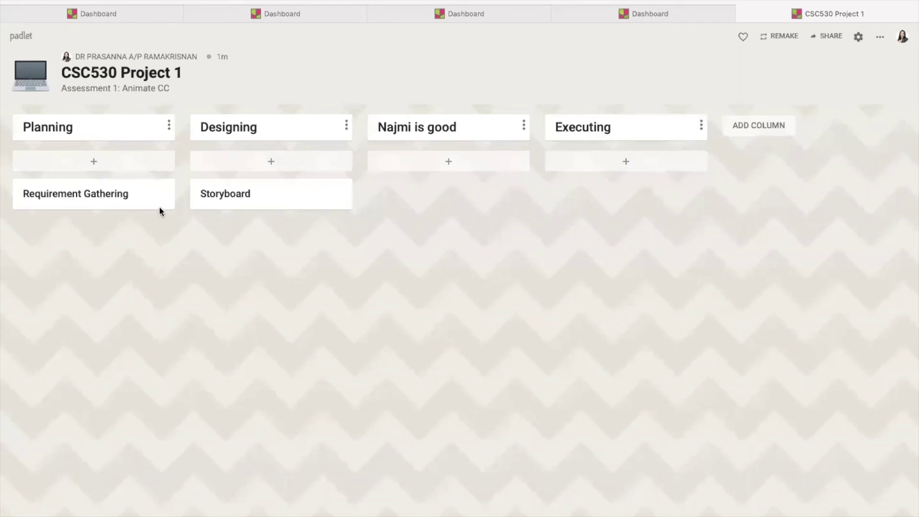
# Upload the Minecraft Cert file from the computer into the Requirement Gathering post
pyautogui.click(127, 190)
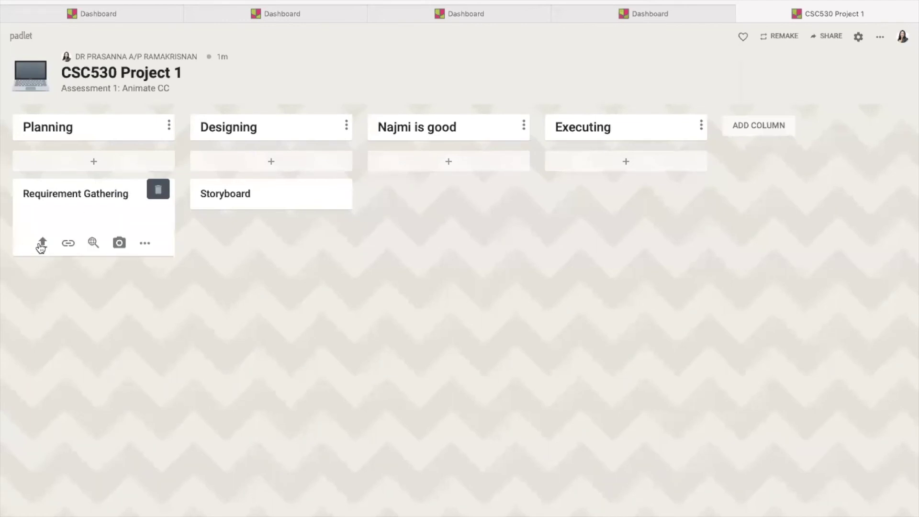
pyautogui.click(42, 243)
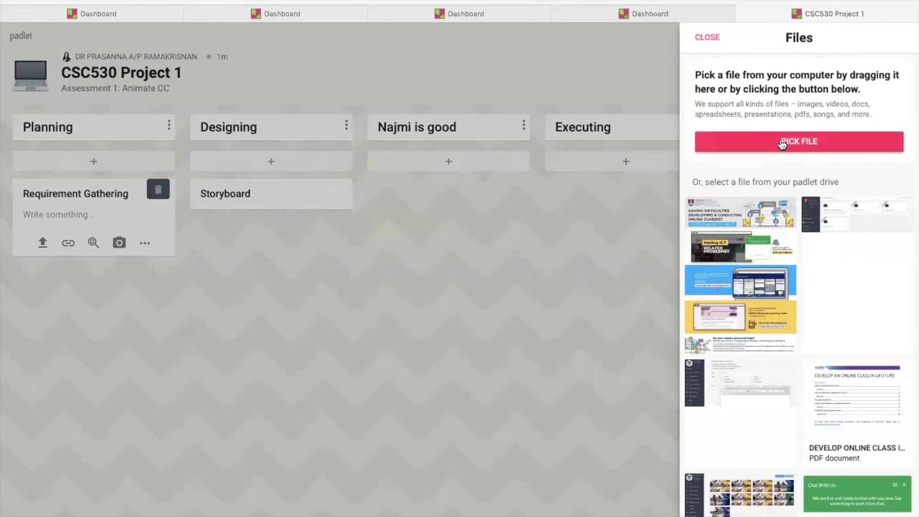
pyautogui.click(782, 143)
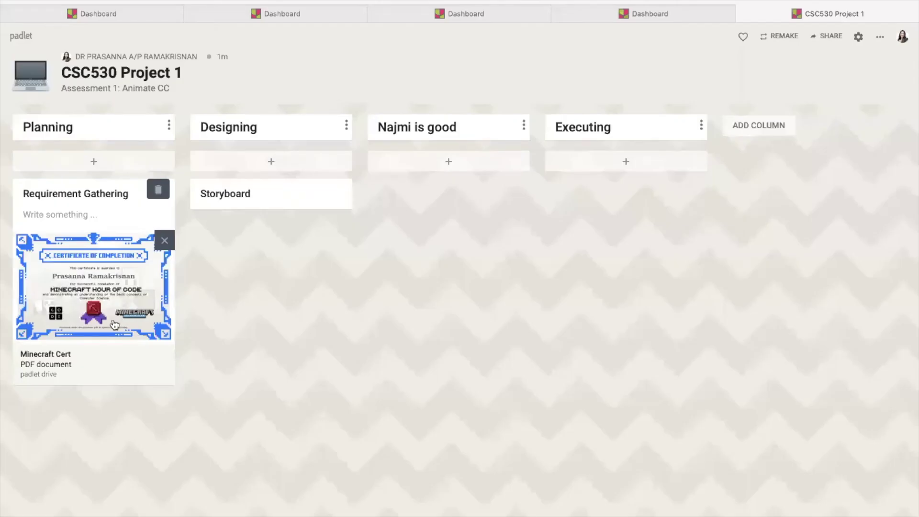
pyautogui.click(246, 244)
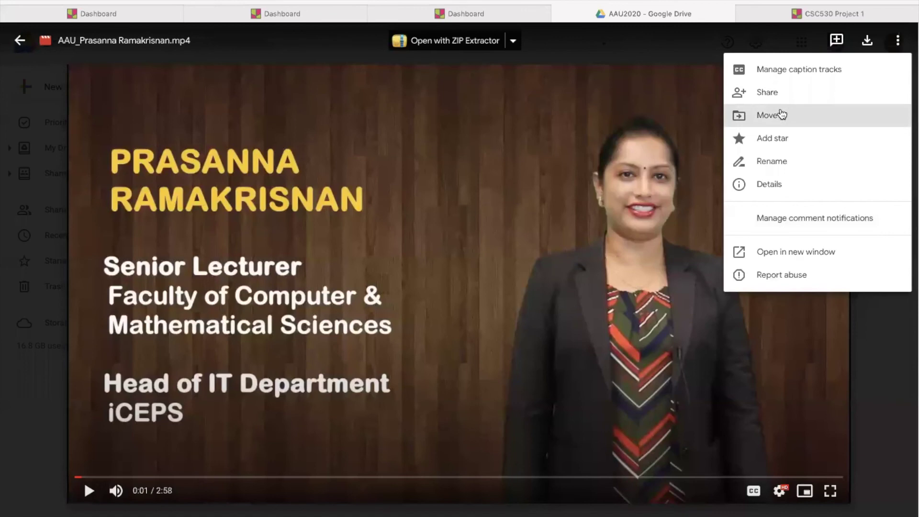
# Copy an anyone-with-the-link view link for the Drive MP4, then return to the padlet tab
pyautogui.click(784, 98)
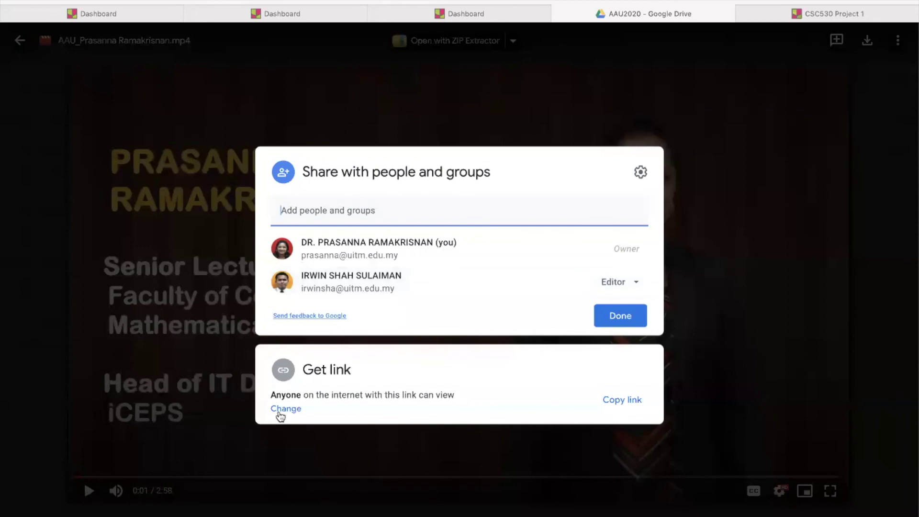
pyautogui.click(274, 410)
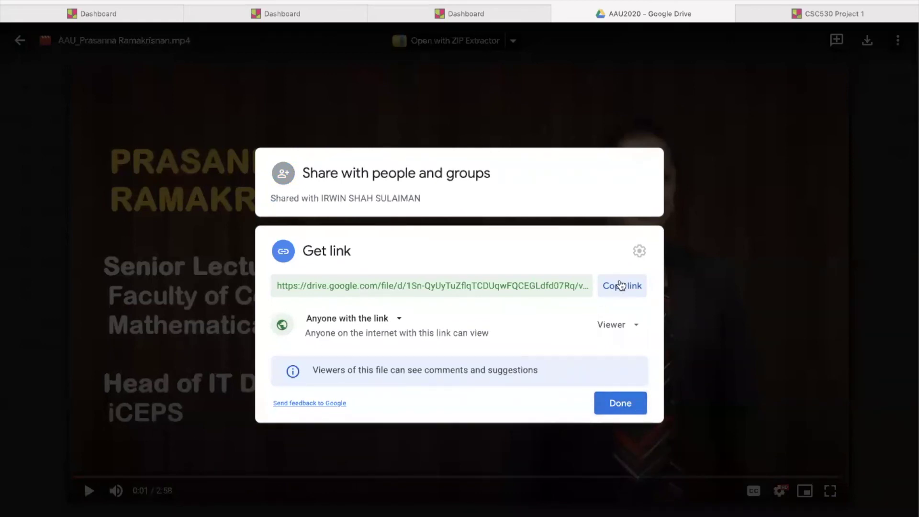
pyautogui.click(620, 286)
pyautogui.click(618, 405)
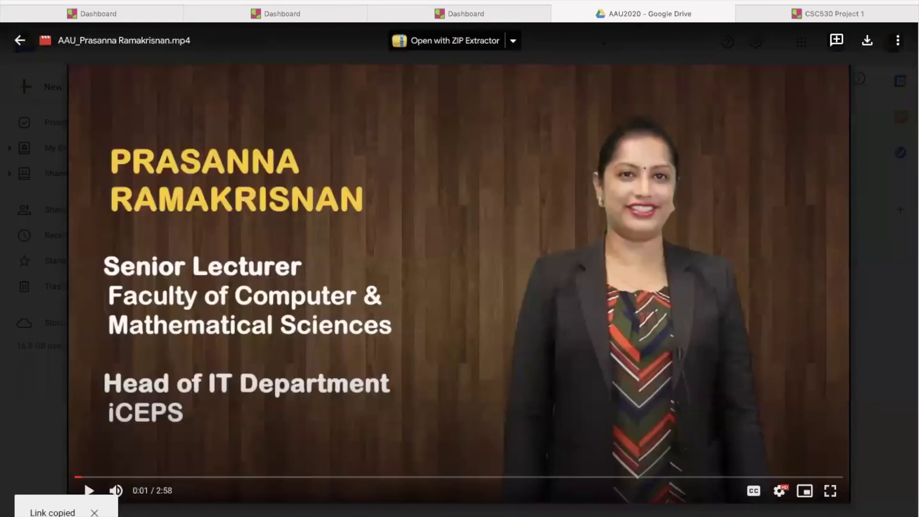
pyautogui.click(780, 17)
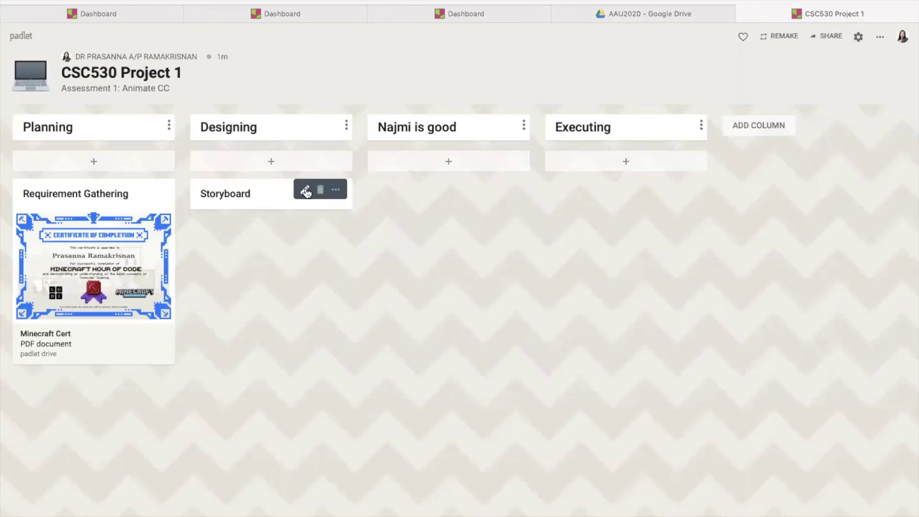
# Paste the copied Google Drive video link into the Storyboard post as an attachment and save
pyautogui.click(306, 191)
pyautogui.click(245, 243)
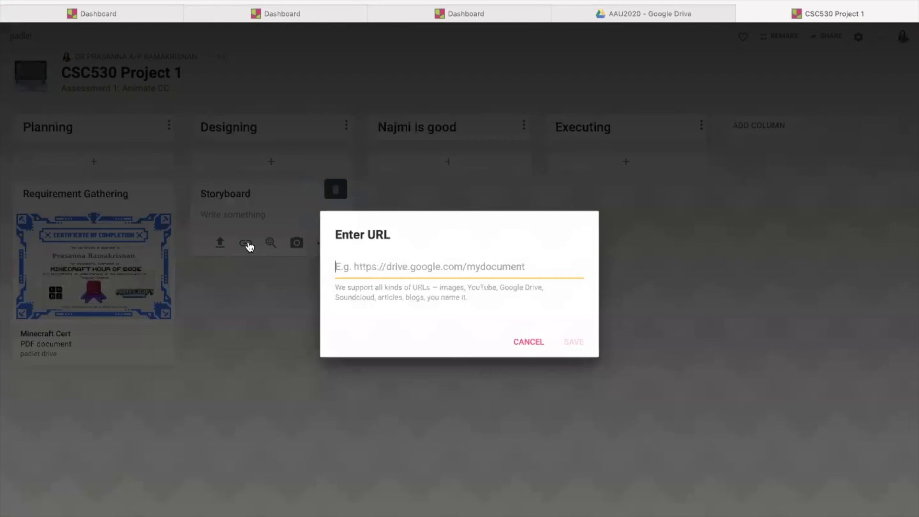
pyautogui.rightClick(375, 264)
pyautogui.click(389, 301)
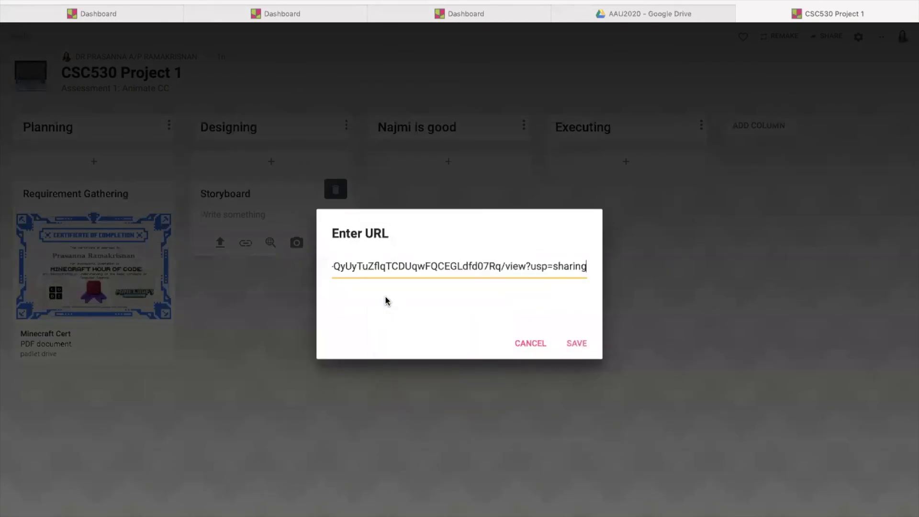
pyautogui.click(575, 343)
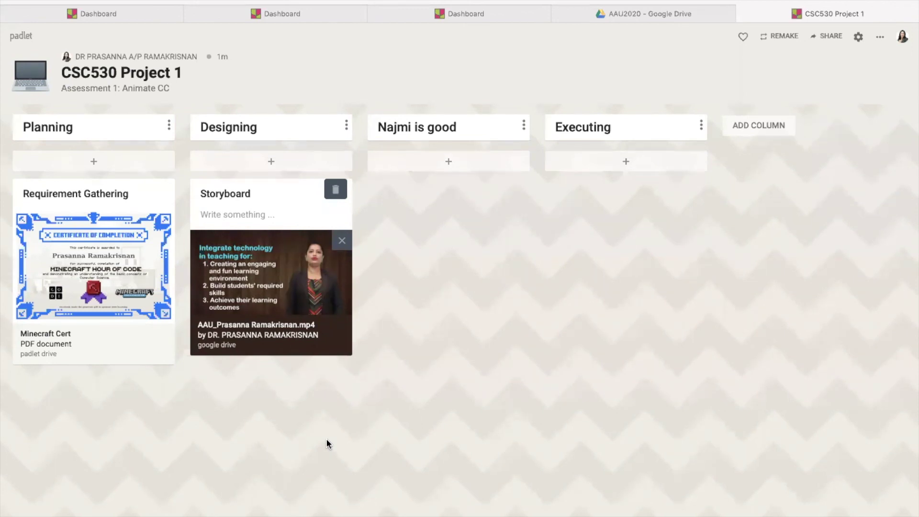
pyautogui.click(342, 240)
pyautogui.click(320, 243)
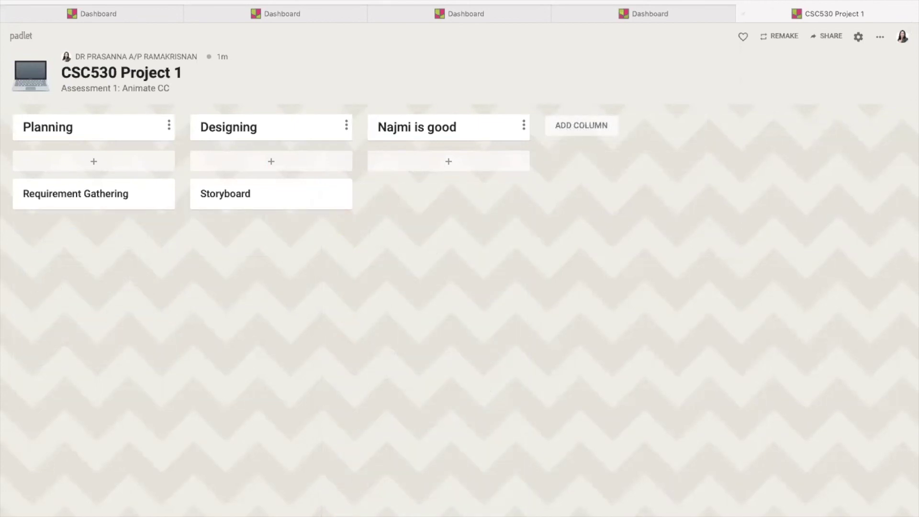
# Copy the CSC530 Project 1 padlet's link to the clipboard
pyautogui.click(825, 39)
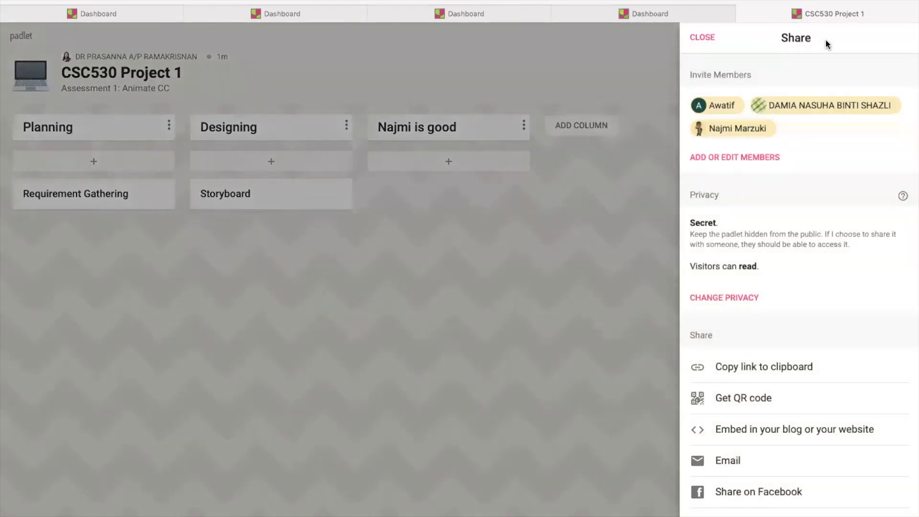
pyautogui.scroll(-2, 792, 208)
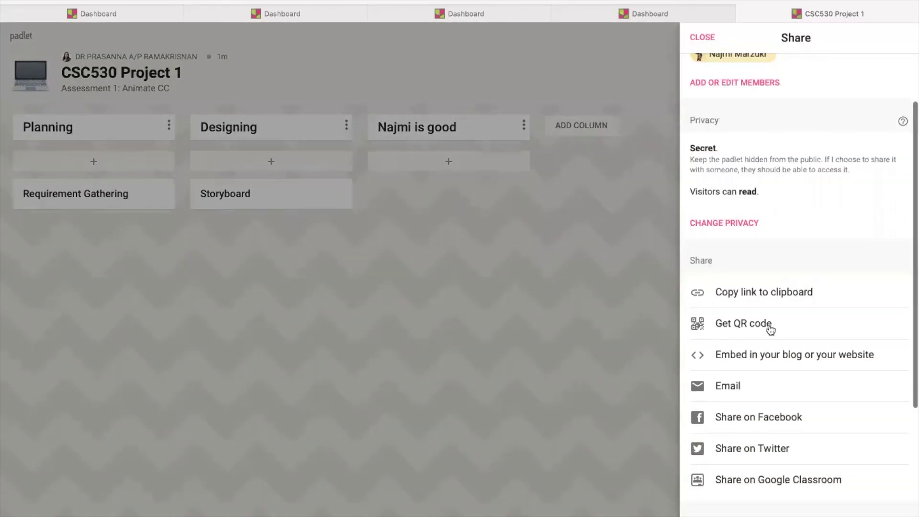
pyautogui.click(771, 293)
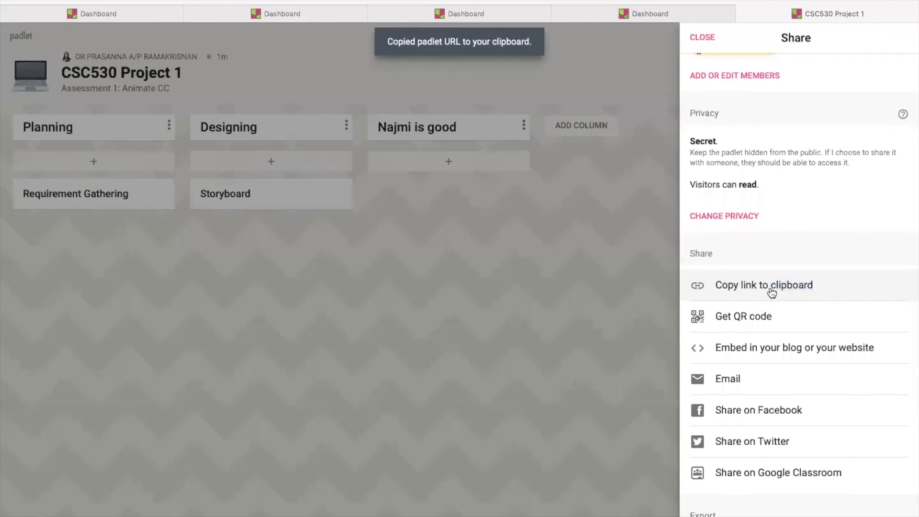
pyautogui.click(481, 261)
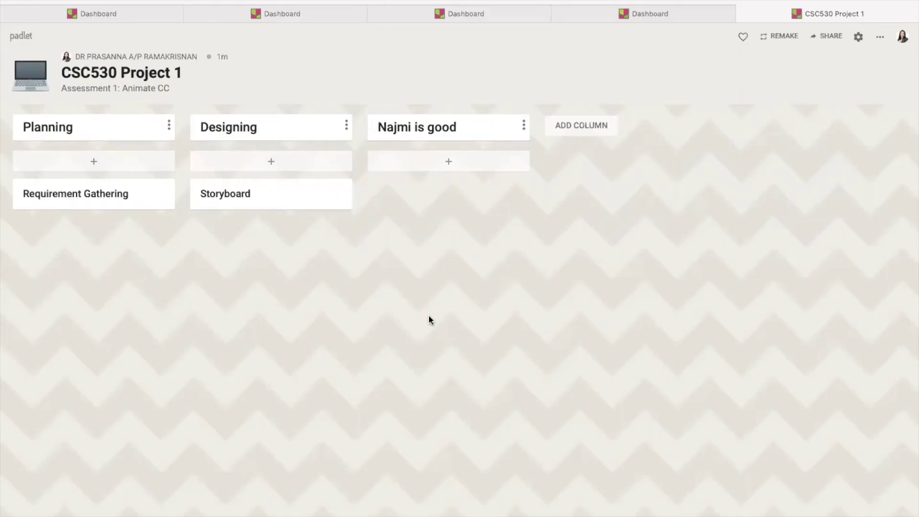
# Display the padlet's QR code from the sharing options
pyautogui.click(818, 36)
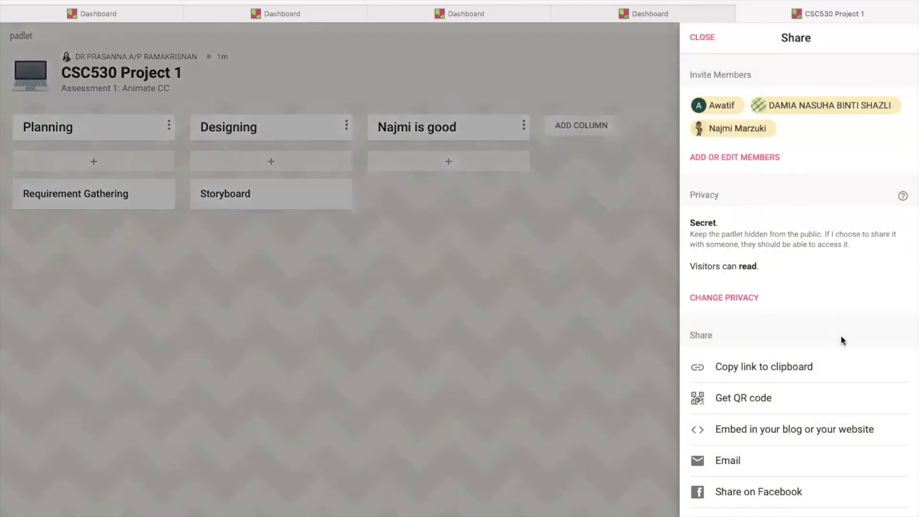
pyautogui.scroll(-2, 776, 387)
pyautogui.click(744, 292)
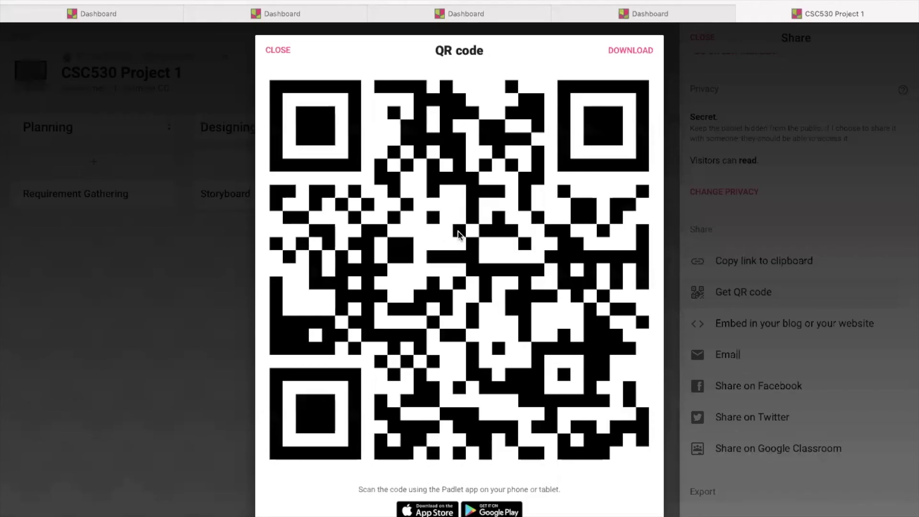